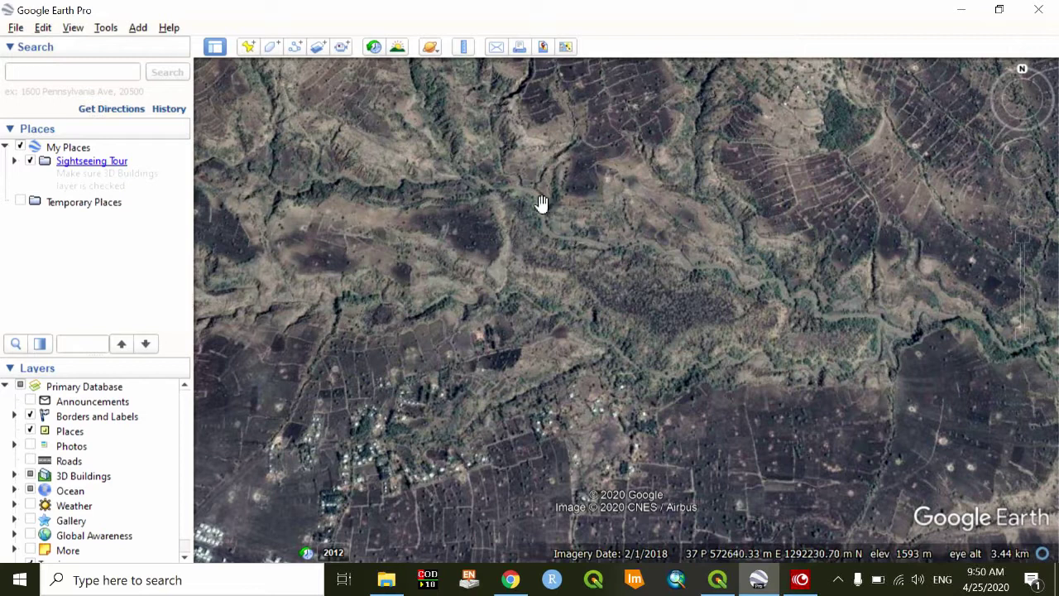
# - Start a new polygon and trace its first boundary stretch freehand across the slope just north of the winding river
pyautogui.click(277, 52)
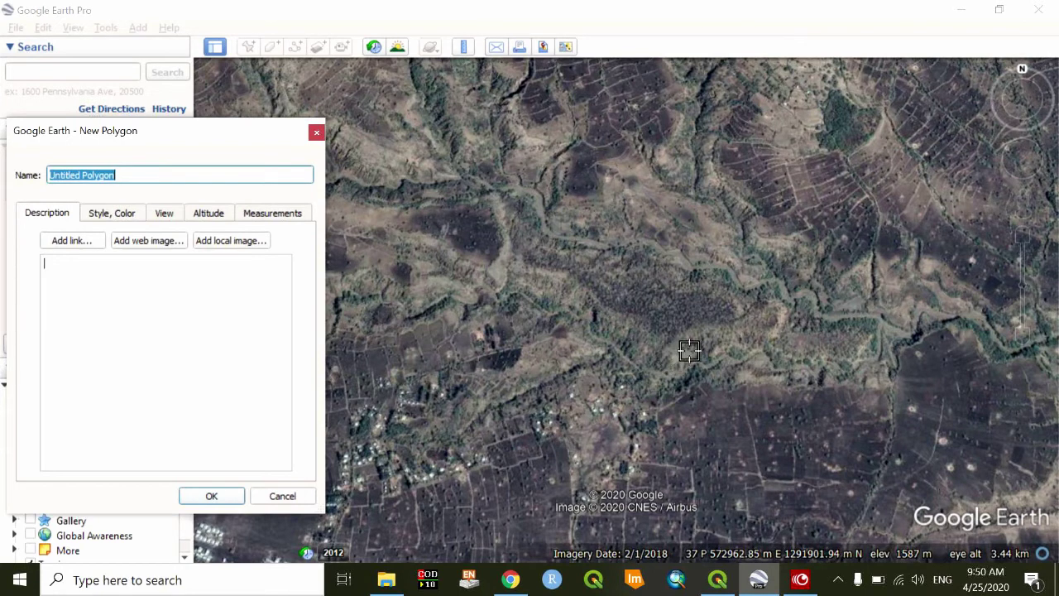
pyautogui.scroll(-2, 689, 351)
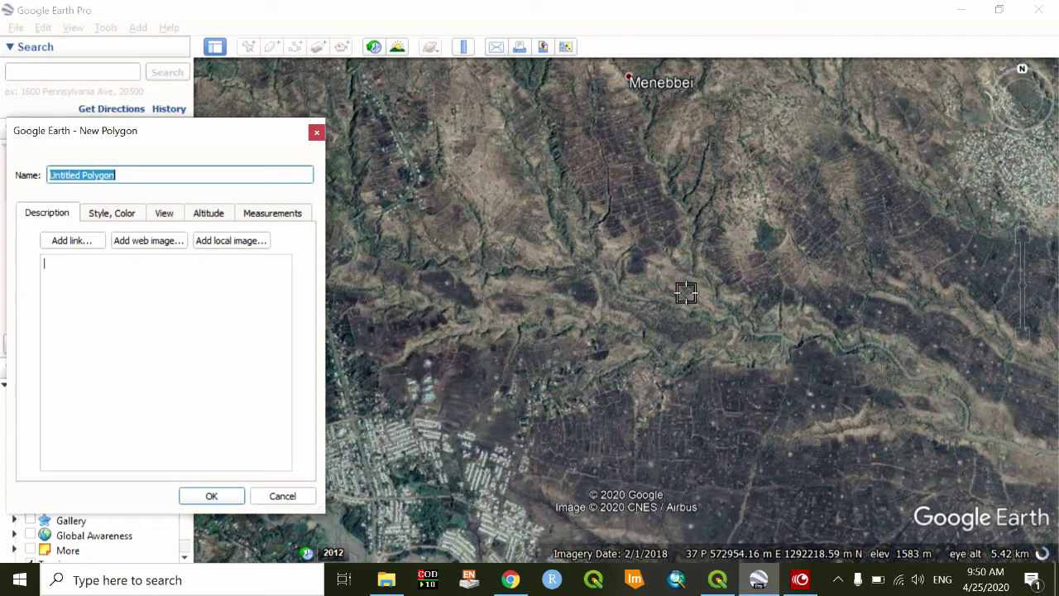
pyautogui.scroll(3, 686, 292)
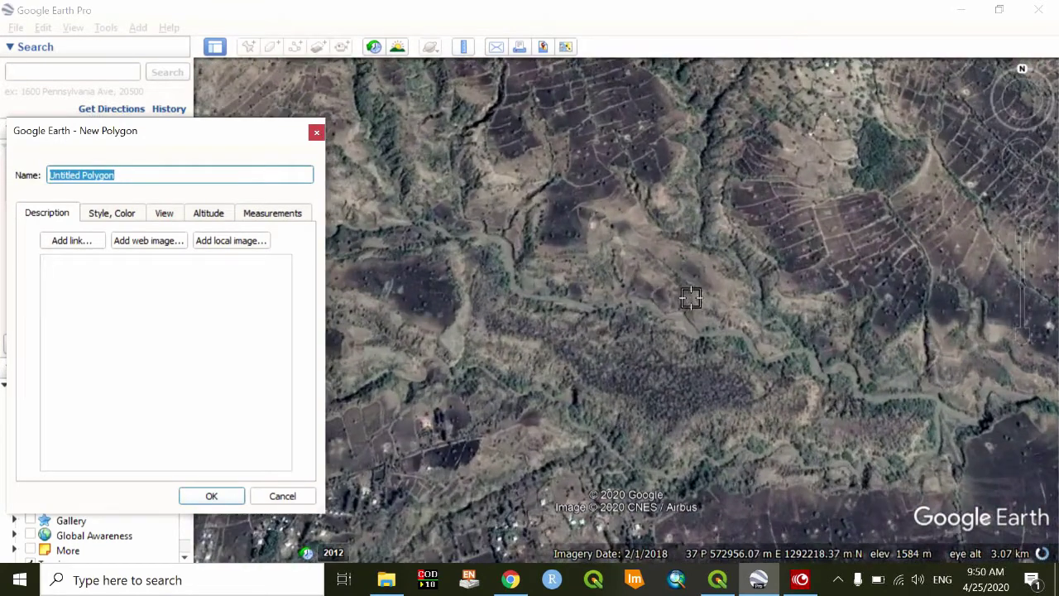
pyautogui.scroll(1, 691, 315)
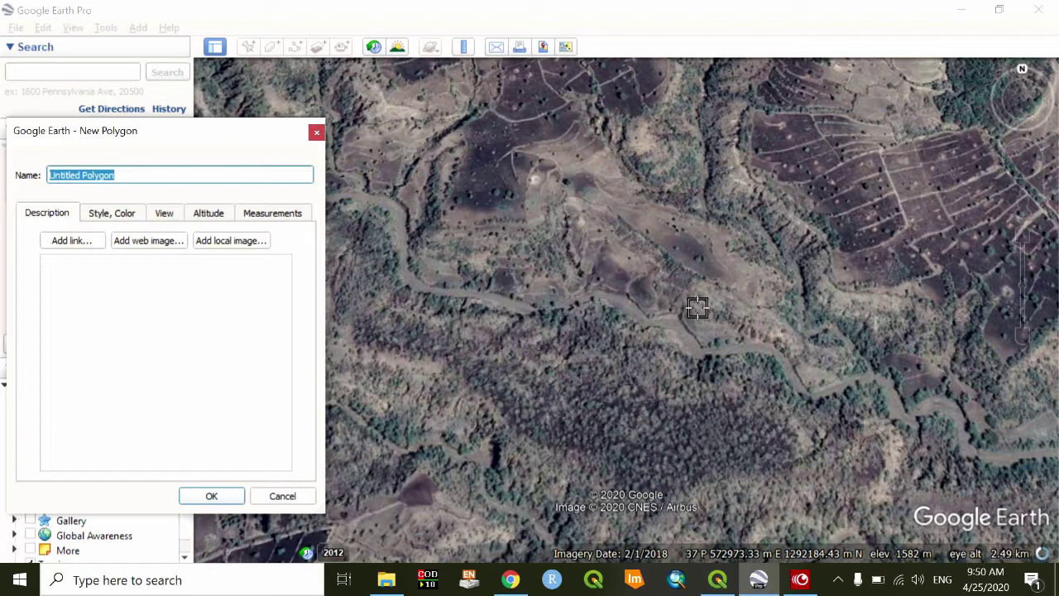
pyautogui.click(602, 286)
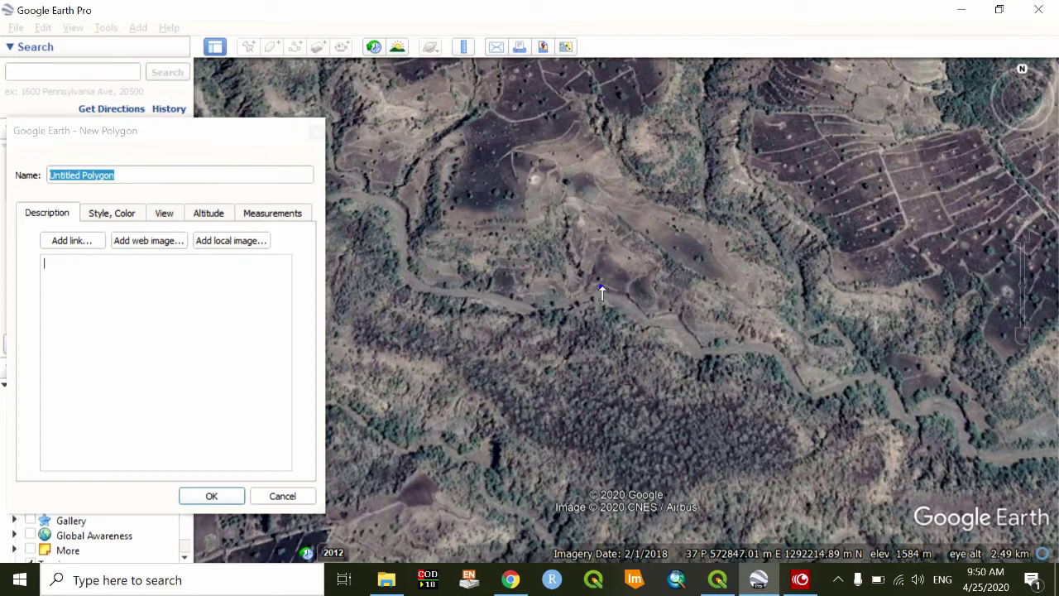
pyautogui.moveTo(601, 287)
pyautogui.mouseDown()
pyautogui.moveTo(579, 225)
pyautogui.moveTo(540, 219)
pyautogui.moveTo(481, 230)
pyautogui.mouseUp()
# - Set the polygon's area style to Outlined
pyautogui.click(106, 214)
pyautogui.click(136, 329)
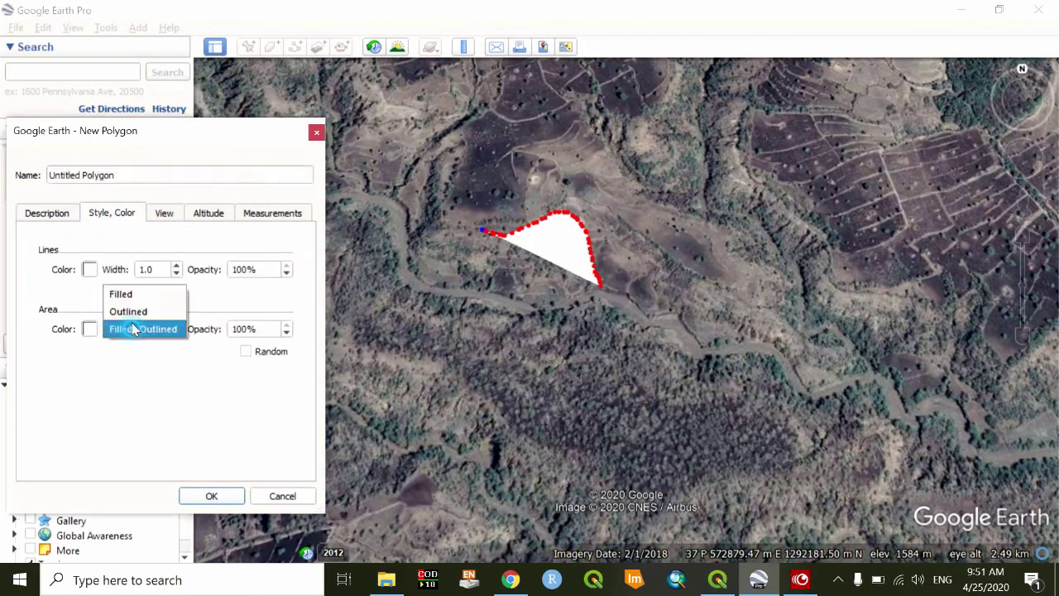
pyautogui.click(130, 310)
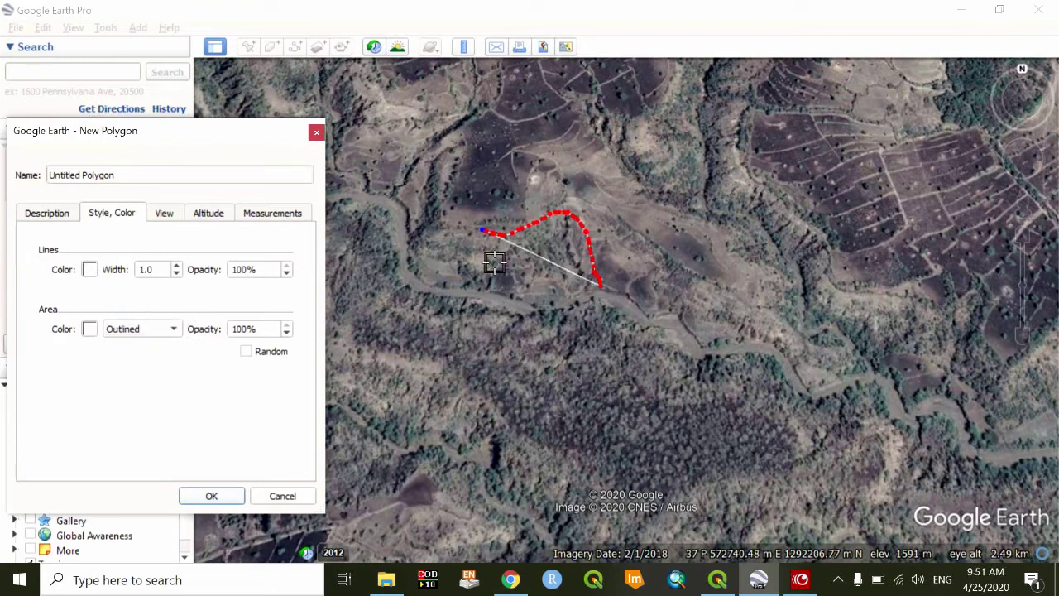
# - Trace the rest of the polygon boundary around the wooded river valley, along its west, south and east sides back to the start
pyautogui.click(458, 237)
pyautogui.press('Left')
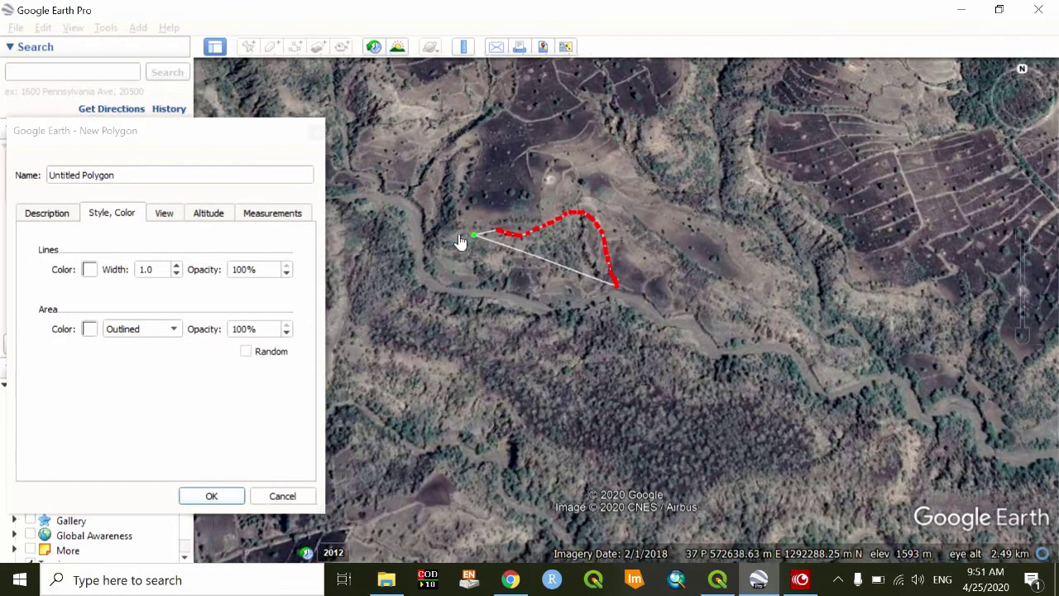
pyautogui.moveTo(633, 225)
pyautogui.mouseDown()
pyautogui.moveTo(577, 206)
pyautogui.moveTo(515, 213)
pyautogui.moveTo(514, 308)
pyautogui.moveTo(487, 338)
pyautogui.moveTo(483, 397)
pyautogui.moveTo(544, 457)
pyautogui.mouseUp()
pyautogui.press('Down')
pyautogui.press('Down')
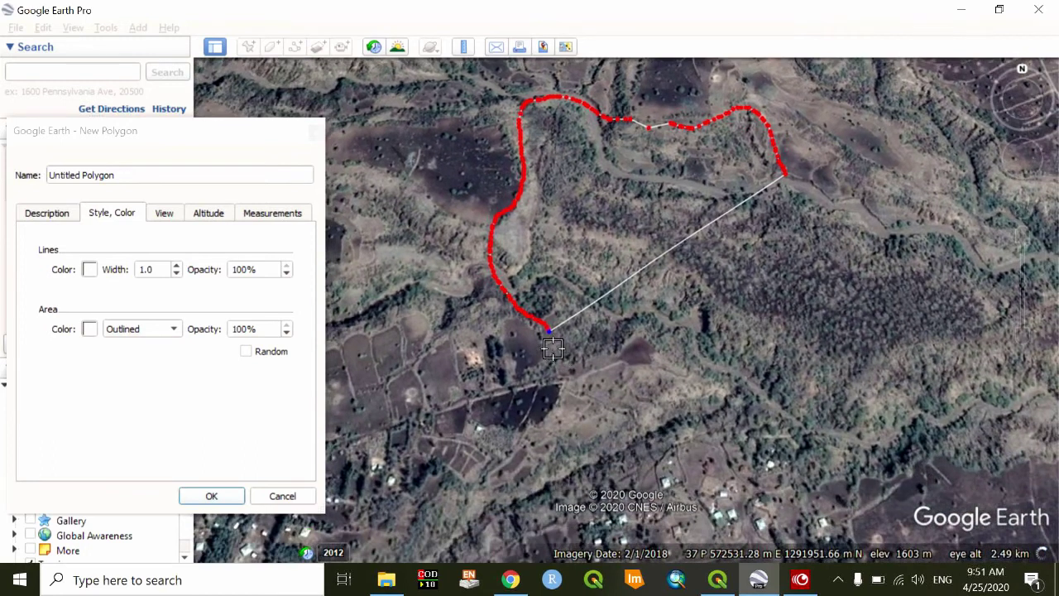
pyautogui.moveTo(562, 351)
pyautogui.mouseDown()
pyautogui.moveTo(679, 364)
pyautogui.moveTo(658, 392)
pyautogui.moveTo(665, 429)
pyautogui.moveTo(735, 451)
pyautogui.moveTo(787, 442)
pyautogui.moveTo(828, 467)
pyautogui.moveTo(1015, 464)
pyautogui.moveTo(874, 457)
pyautogui.moveTo(929, 470)
pyautogui.moveTo(1014, 462)
pyautogui.moveTo(874, 439)
pyautogui.moveTo(888, 401)
pyautogui.moveTo(911, 382)
pyautogui.moveTo(884, 348)
pyautogui.moveTo(936, 304)
pyautogui.moveTo(941, 245)
pyautogui.moveTo(923, 195)
pyautogui.moveTo(902, 189)
pyautogui.moveTo(880, 235)
pyautogui.moveTo(854, 232)
pyautogui.moveTo(826, 202)
pyautogui.moveTo(769, 235)
pyautogui.moveTo(747, 177)
pyautogui.moveTo(642, 178)
pyautogui.moveTo(620, 160)
pyautogui.mouseUp()
pyautogui.press('Up')
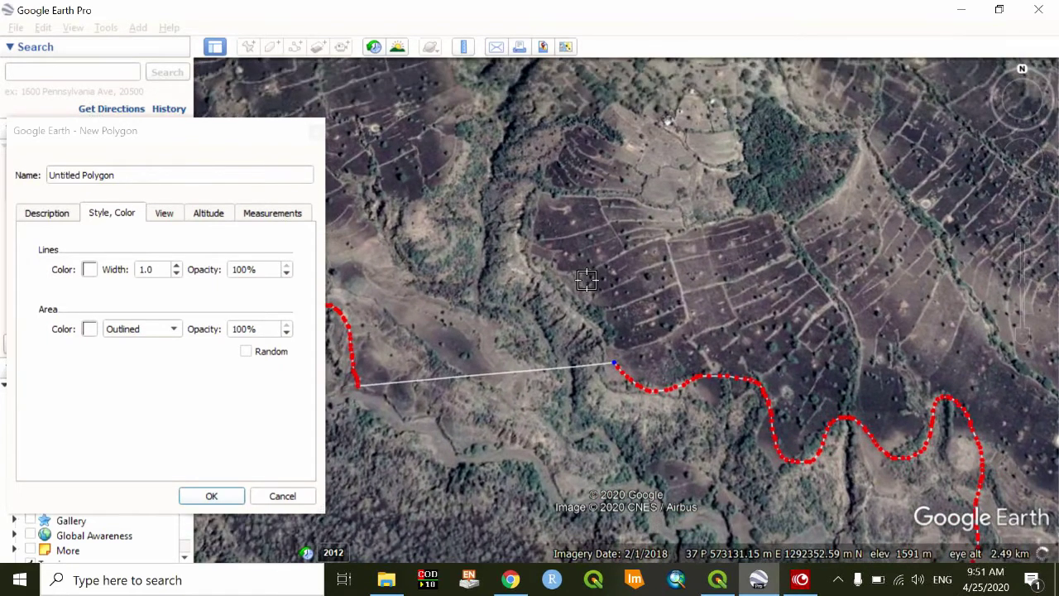
pyautogui.press('Left')
pyautogui.moveTo(808, 325)
pyautogui.mouseDown()
pyautogui.moveTo(745, 272)
pyautogui.moveTo(731, 237)
pyautogui.moveTo(731, 158)
pyautogui.moveTo(713, 133)
pyautogui.moveTo(678, 128)
pyautogui.moveTo(647, 158)
pyautogui.moveTo(608, 240)
pyautogui.moveTo(614, 262)
pyautogui.moveTo(698, 318)
pyautogui.moveTo(733, 362)
pyautogui.moveTo(741, 409)
pyautogui.moveTo(730, 432)
pyautogui.moveTo(678, 433)
pyautogui.moveTo(588, 395)
pyautogui.mouseUp()
pyautogui.scroll(-3, 596, 354)
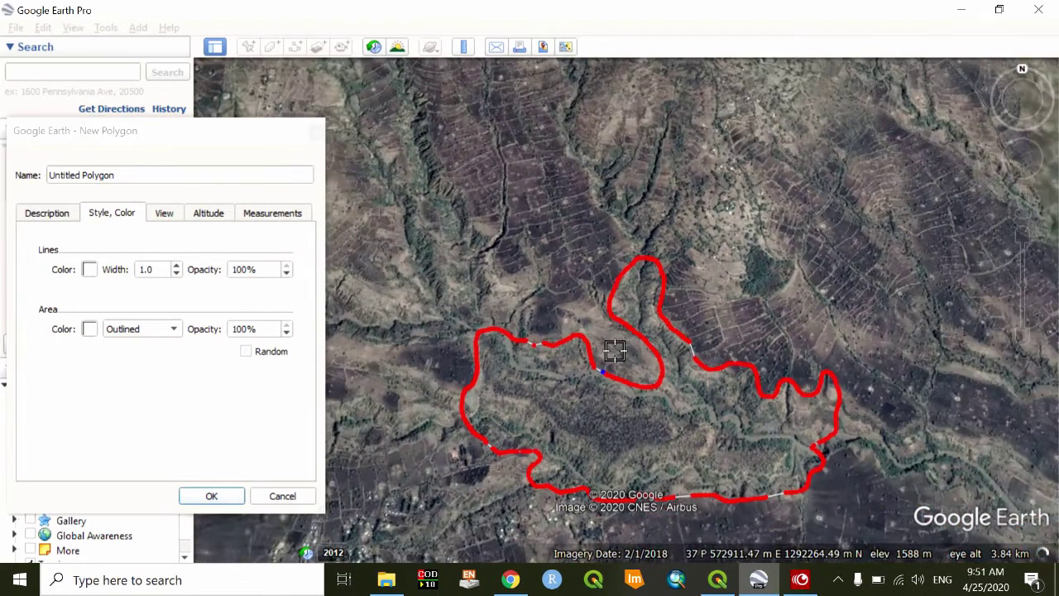
pyautogui.scroll(-2, 615, 350)
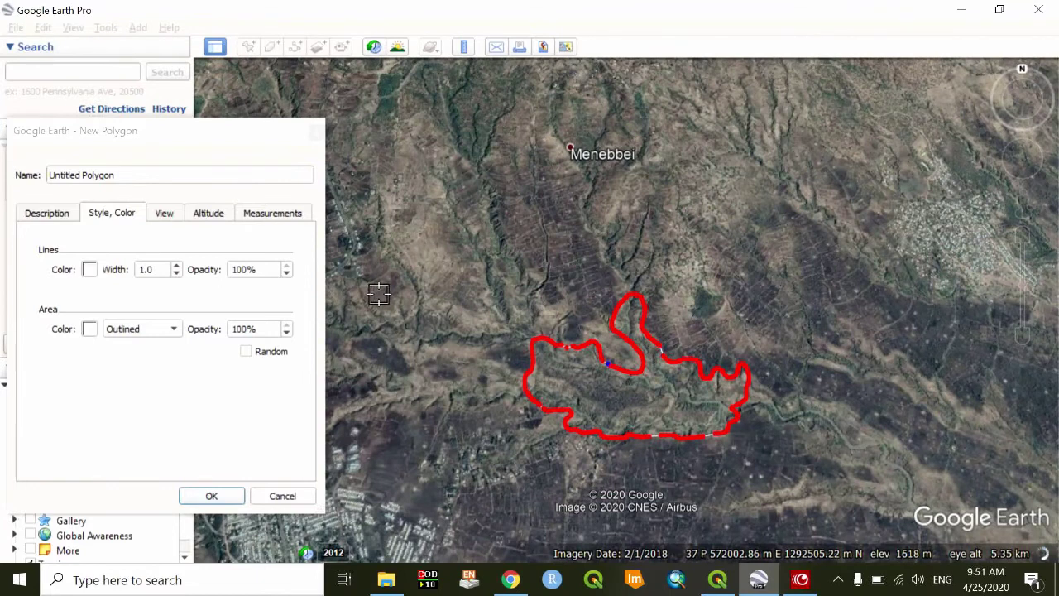
# - Name the polygon Mersa and finish creating it
pyautogui.moveTo(128, 176); pyautogui.dragTo(52, 171)
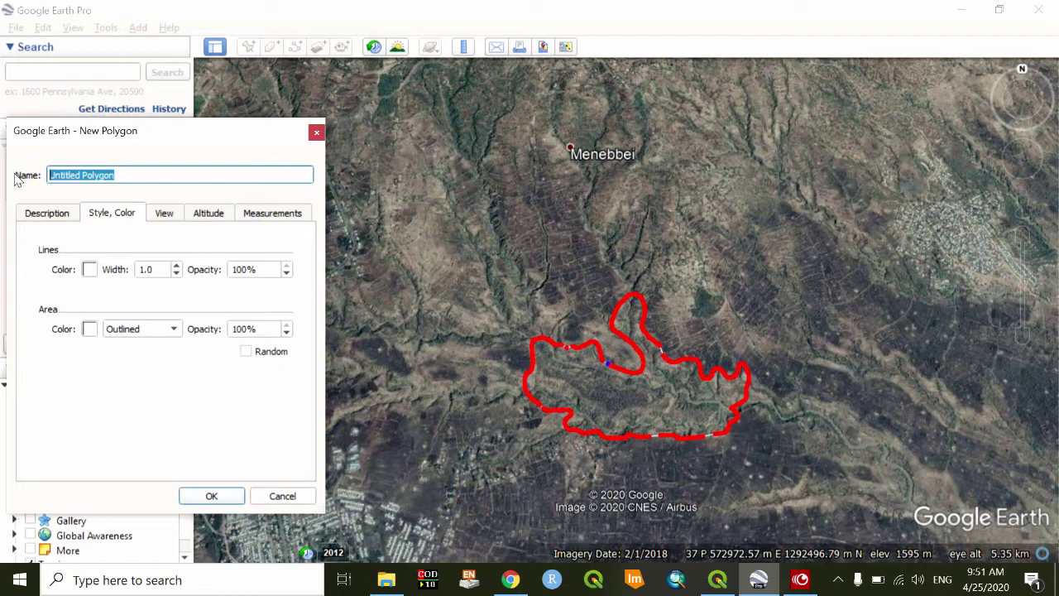
pyautogui.write('Mersa')
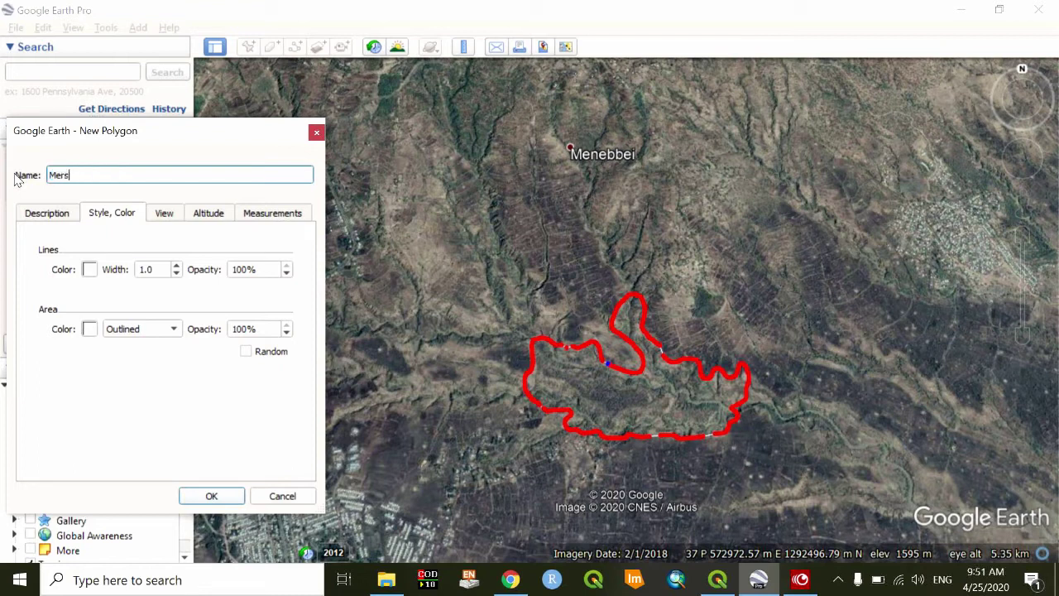
pyautogui.click(212, 496)
pyautogui.moveTo(450, 408); pyautogui.dragTo(524, 406)
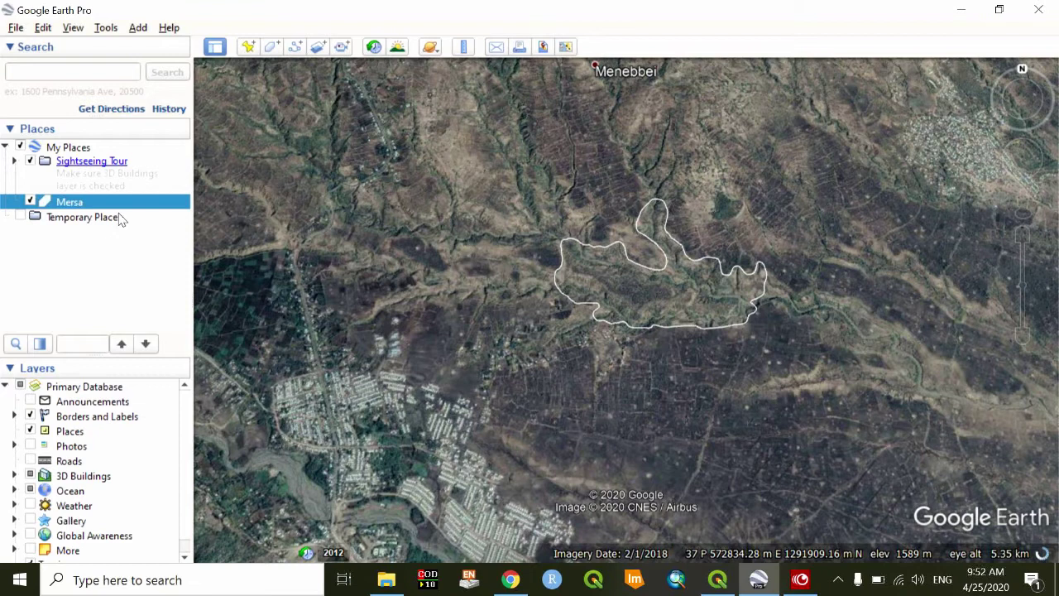
# - Start saving the Mersa polygon as a place file and choose the Workspace folder on drive D
pyautogui.rightClick(85, 207)
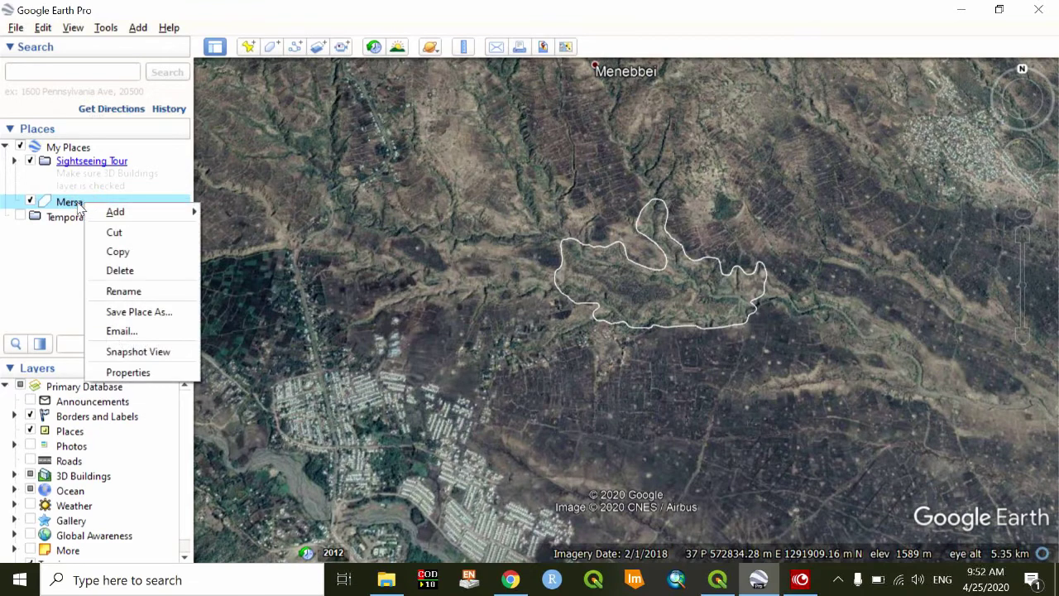
pyautogui.click(79, 206)
pyautogui.rightClick(76, 207)
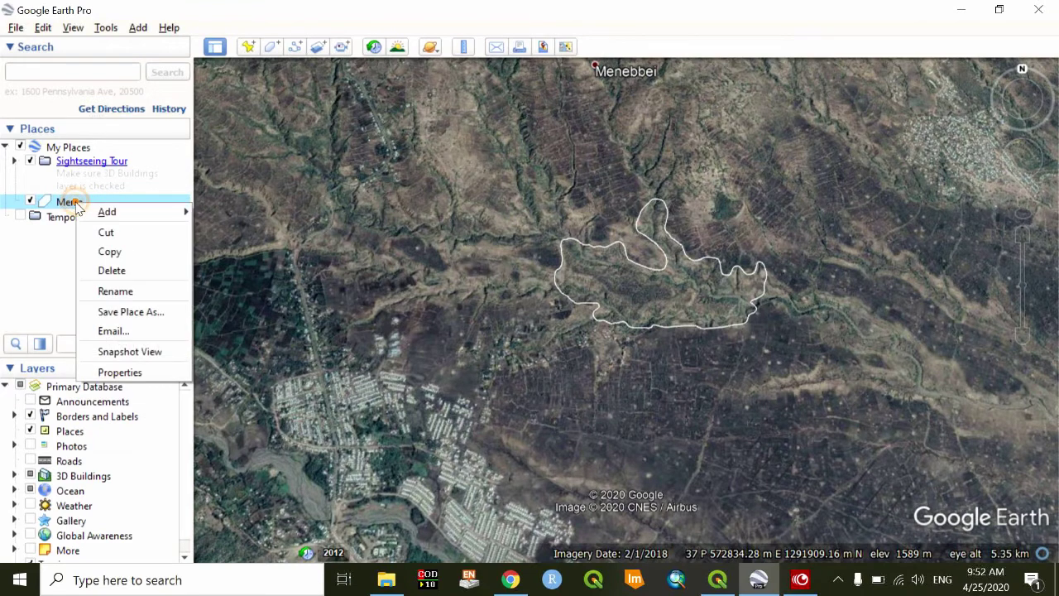
pyautogui.click(131, 315)
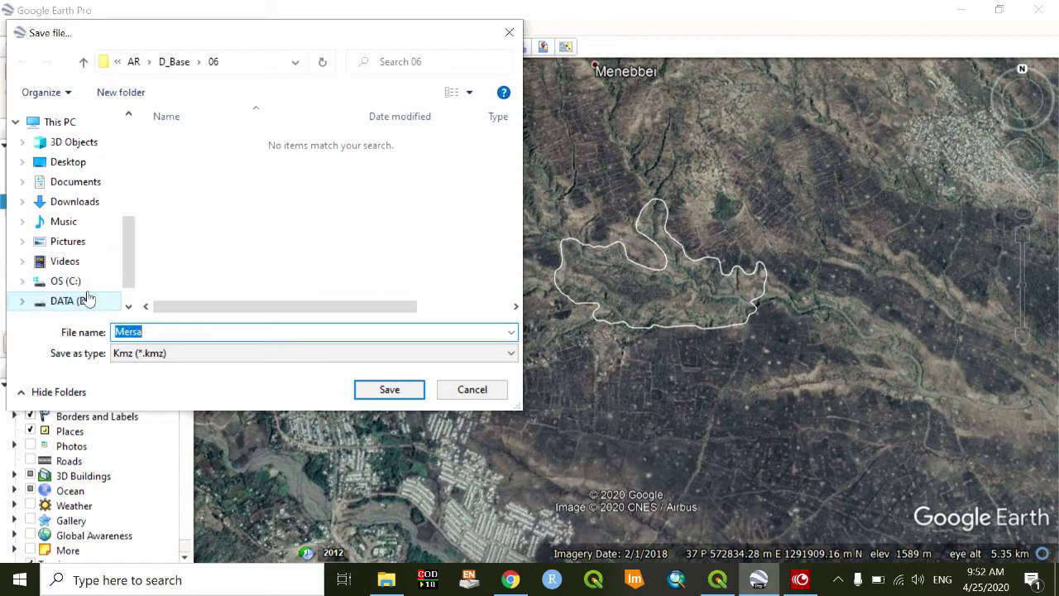
pyautogui.click(71, 303)
pyautogui.scroll(-1, 199, 290)
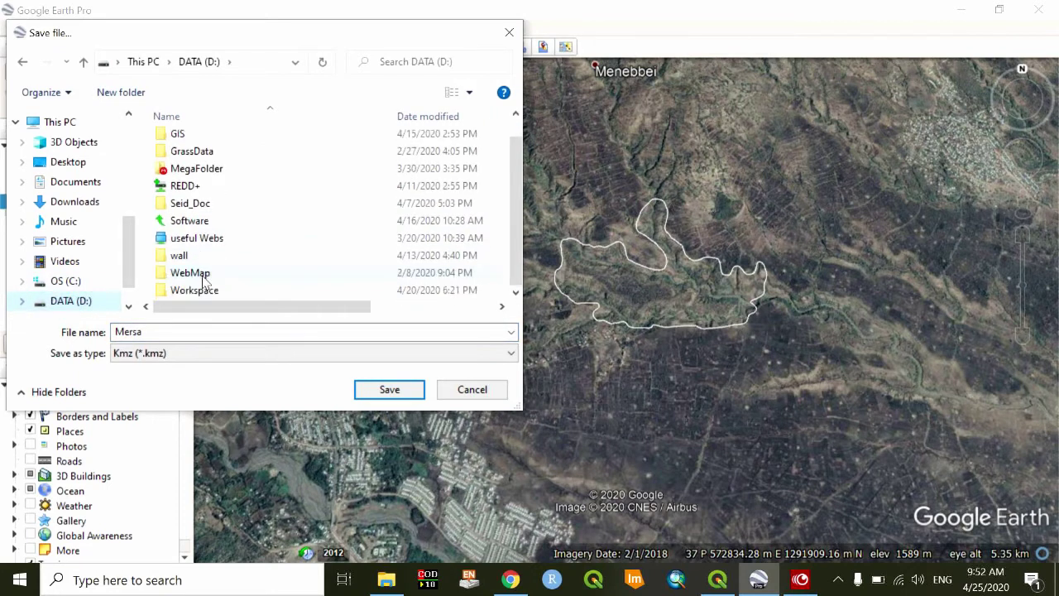
pyautogui.doubleClick(207, 291)
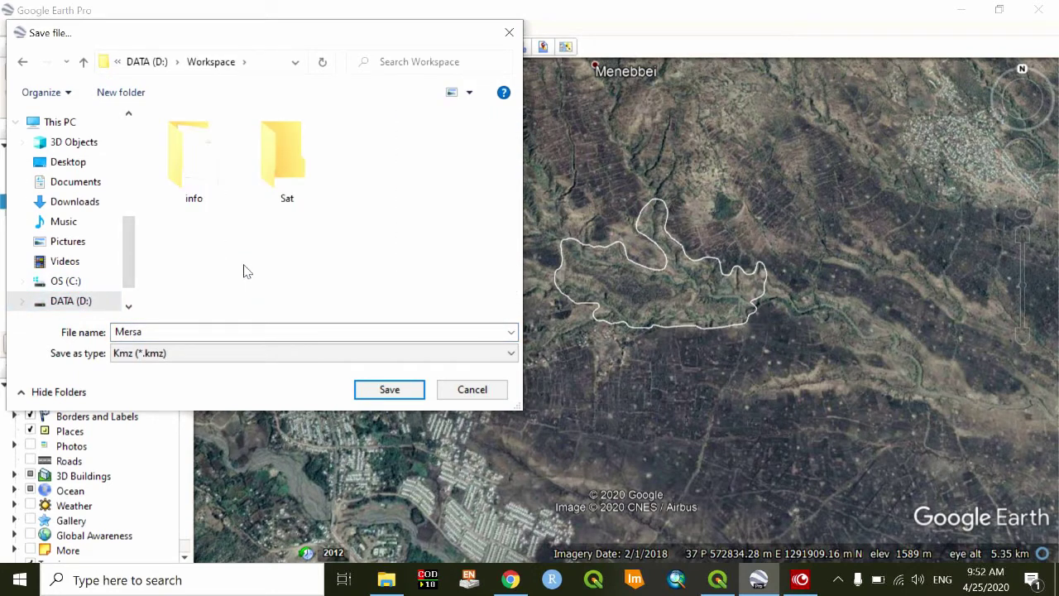
# - Set the file type to Kml and save the polygon under the file name Mersa
pyautogui.doubleClick(157, 333)
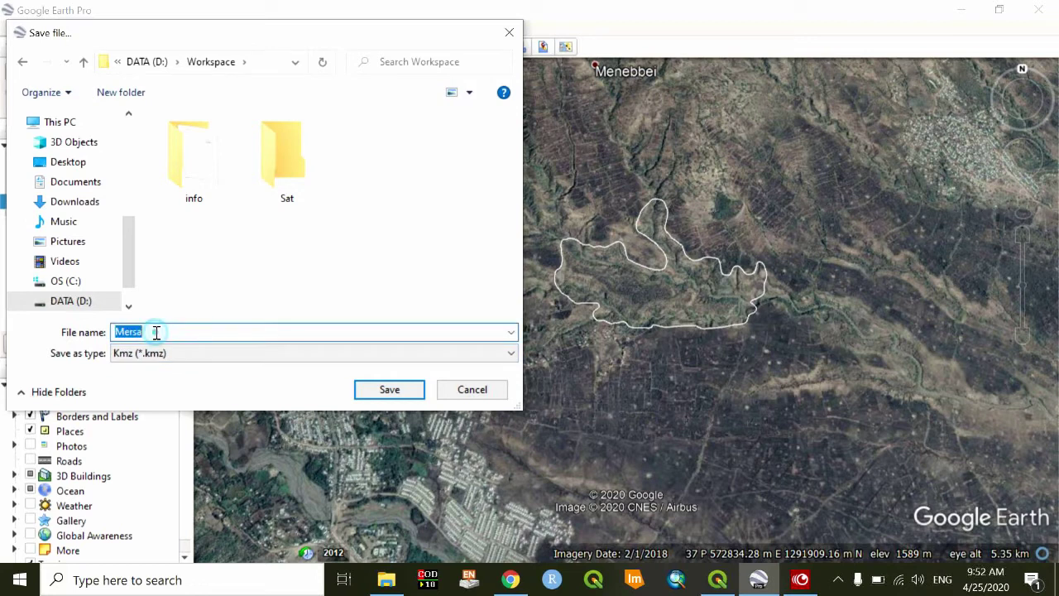
pyautogui.click(166, 360)
pyautogui.click(149, 381)
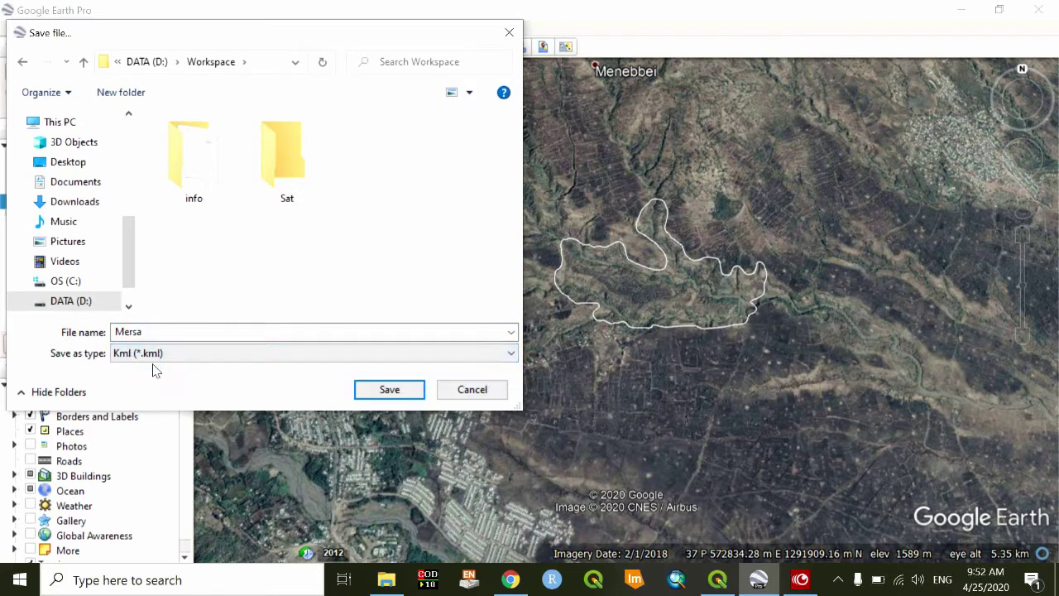
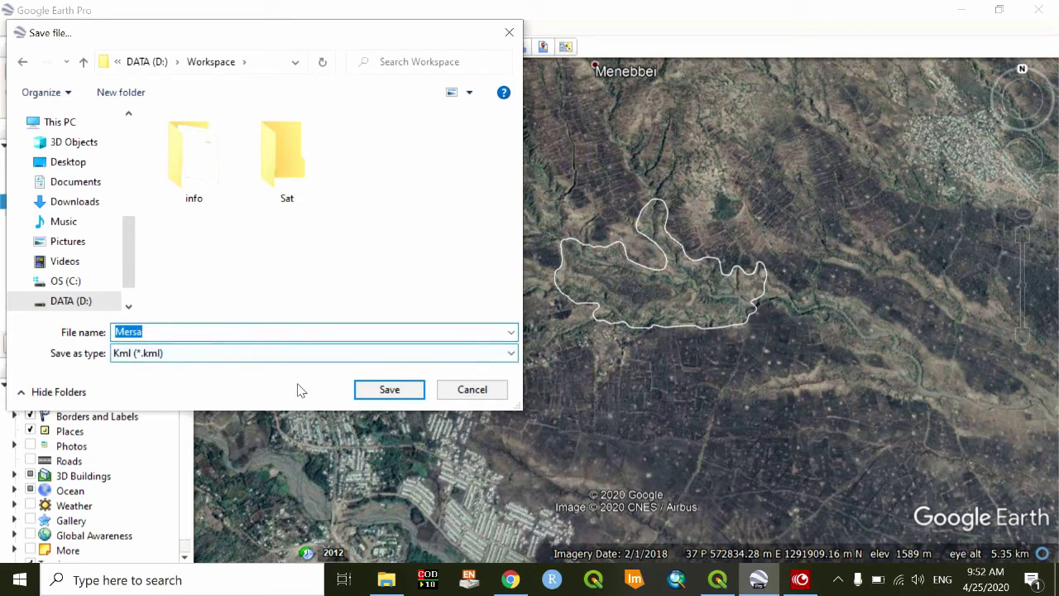
pyautogui.click(136, 356)
pyautogui.click(137, 378)
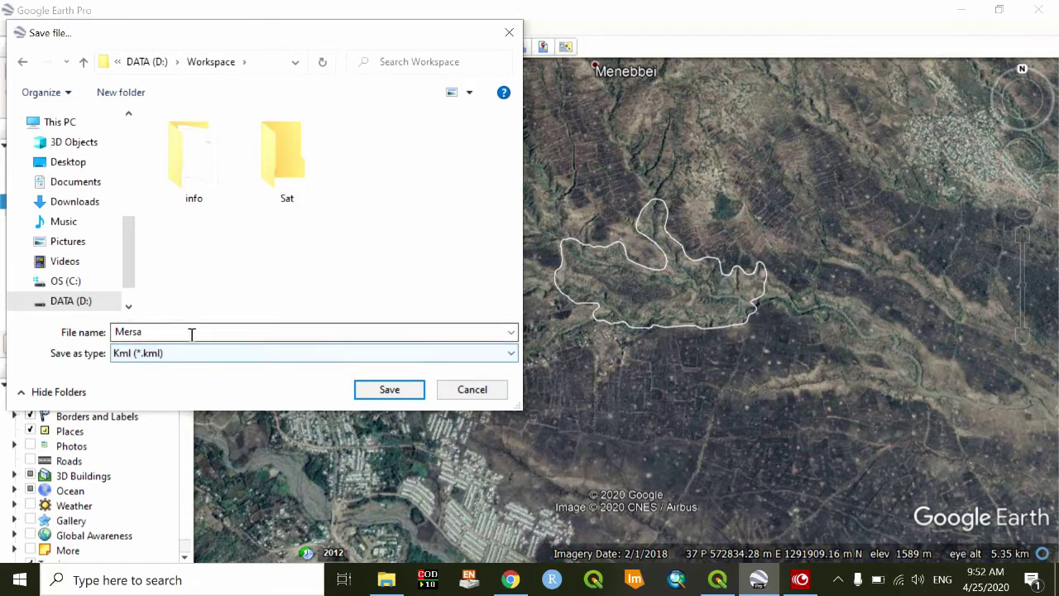
pyautogui.click(389, 389)
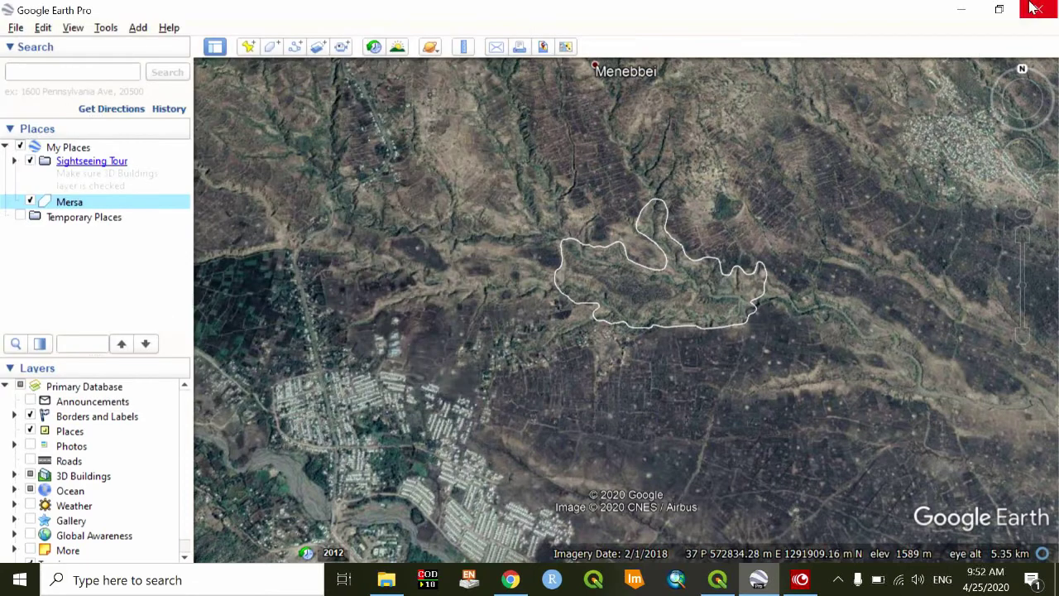
# - Minimize Google Earth Pro, close the Sasplanet folder window, and switch to QGIS
pyautogui.click(968, 10)
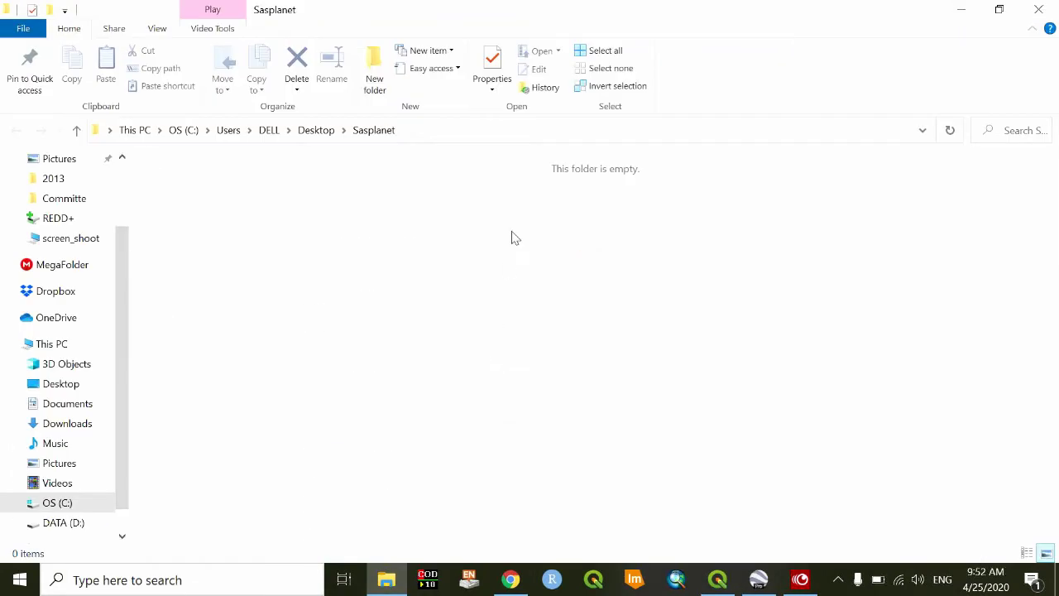
pyautogui.click(1036, 9)
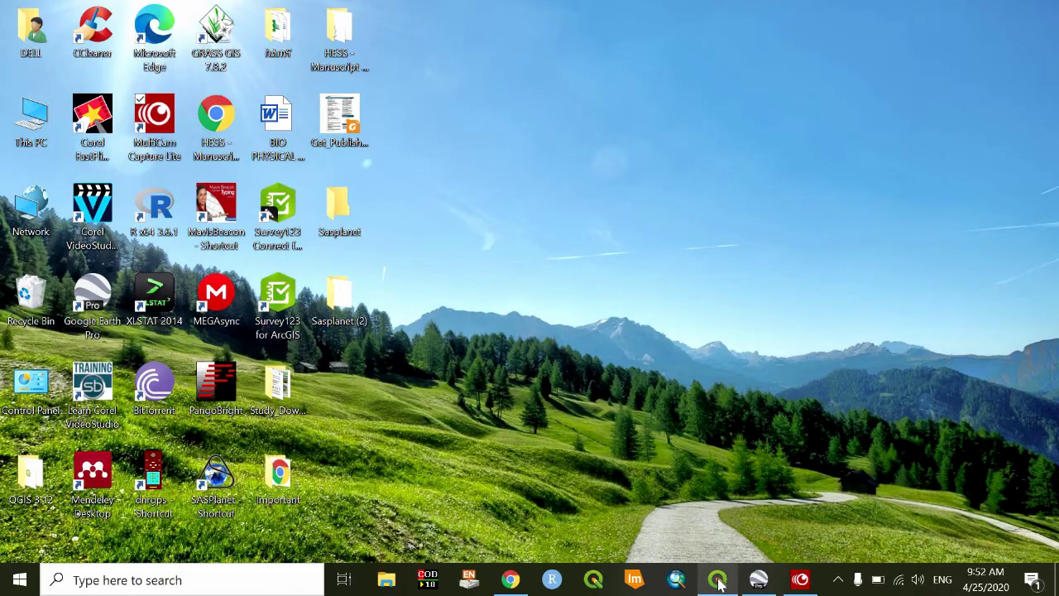
pyautogui.click(717, 579)
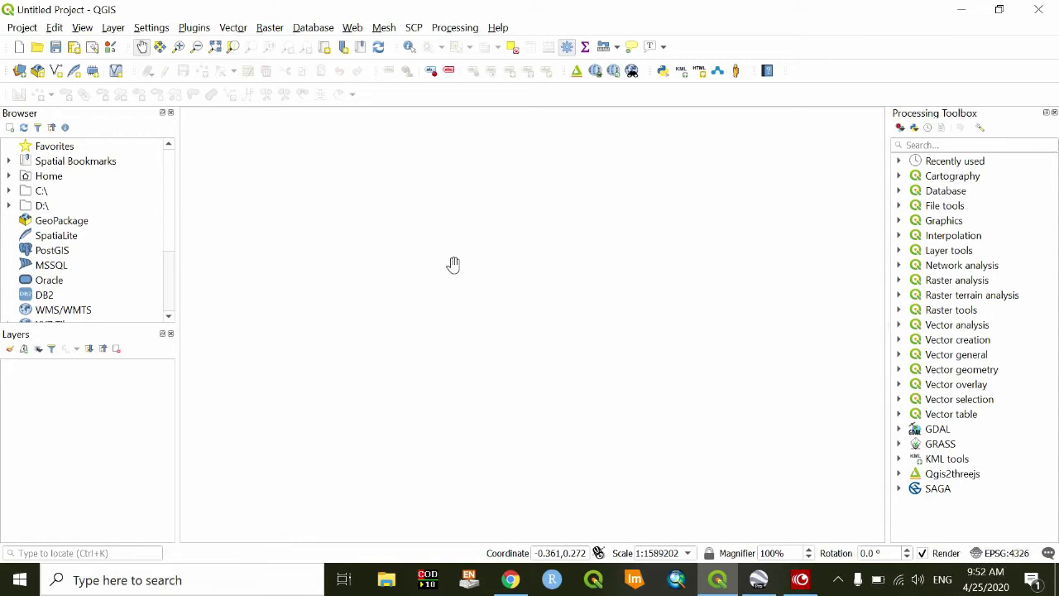
pyautogui.click(200, 30)
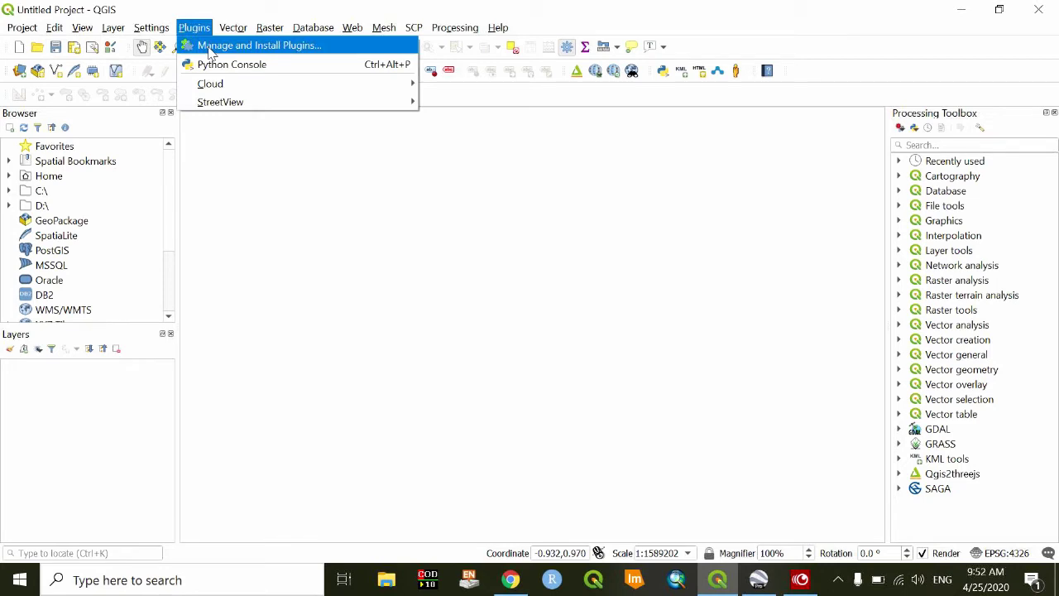
pyautogui.click(414, 27)
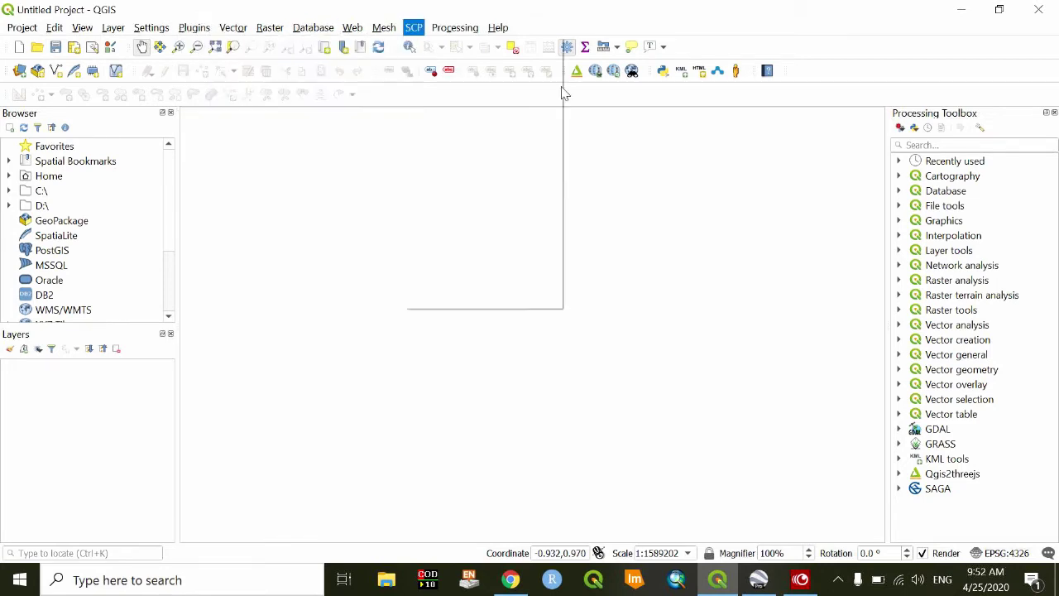
# - Open the Import KML/KMZ tool from the vector conversion group of the KML tools
pyautogui.click(959, 462)
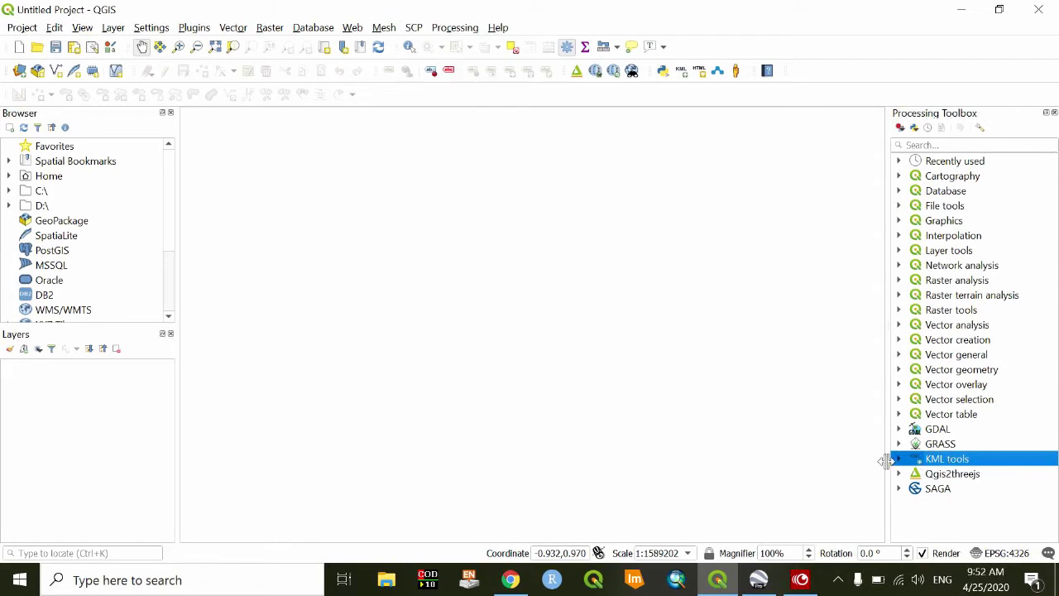
pyautogui.scroll(-3, 697, 392)
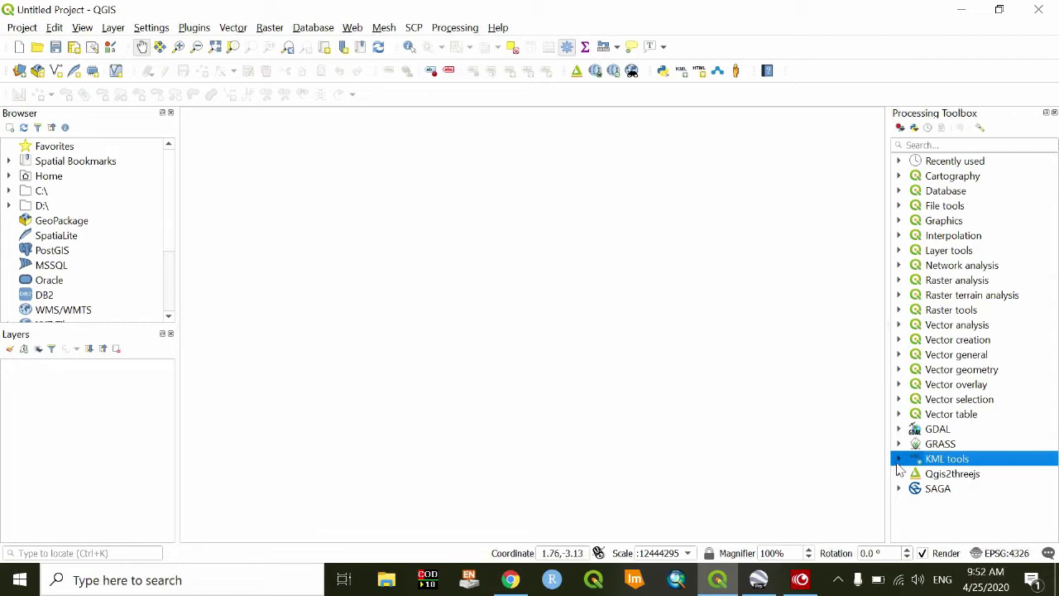
pyautogui.click(899, 460)
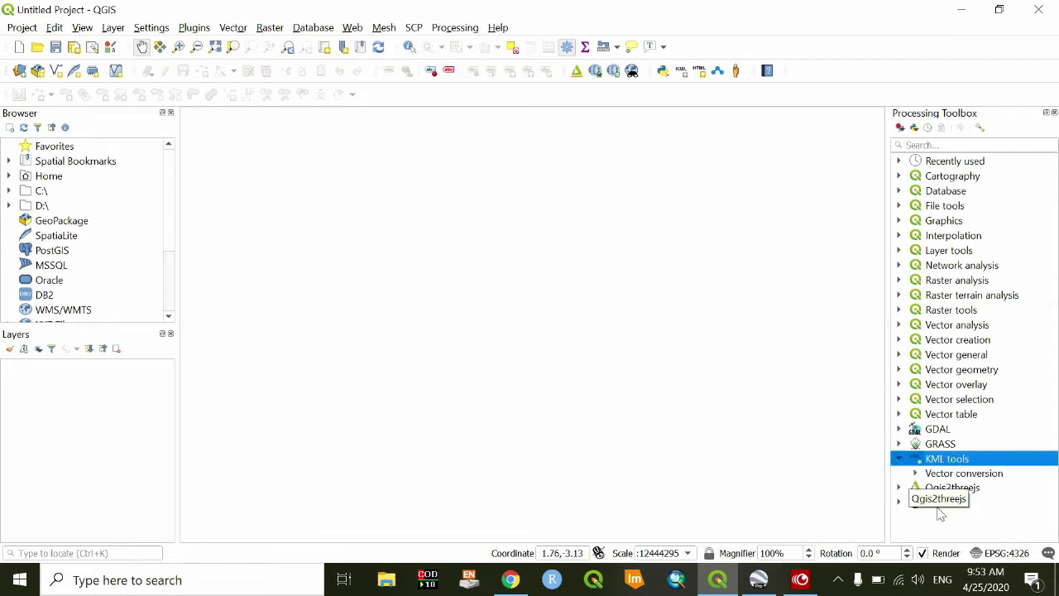
pyautogui.click(916, 473)
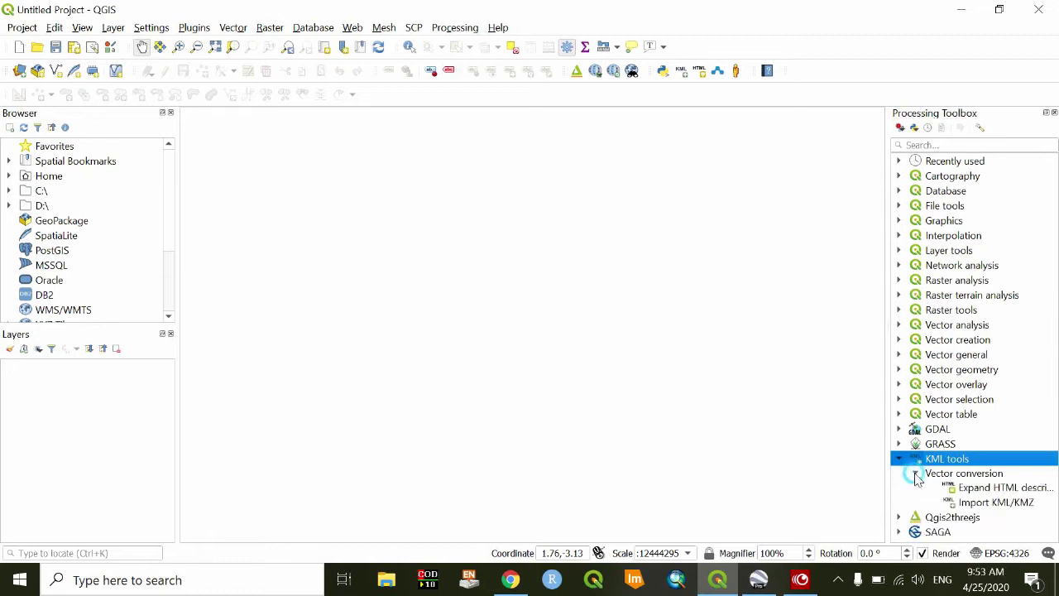
pyautogui.click(985, 504)
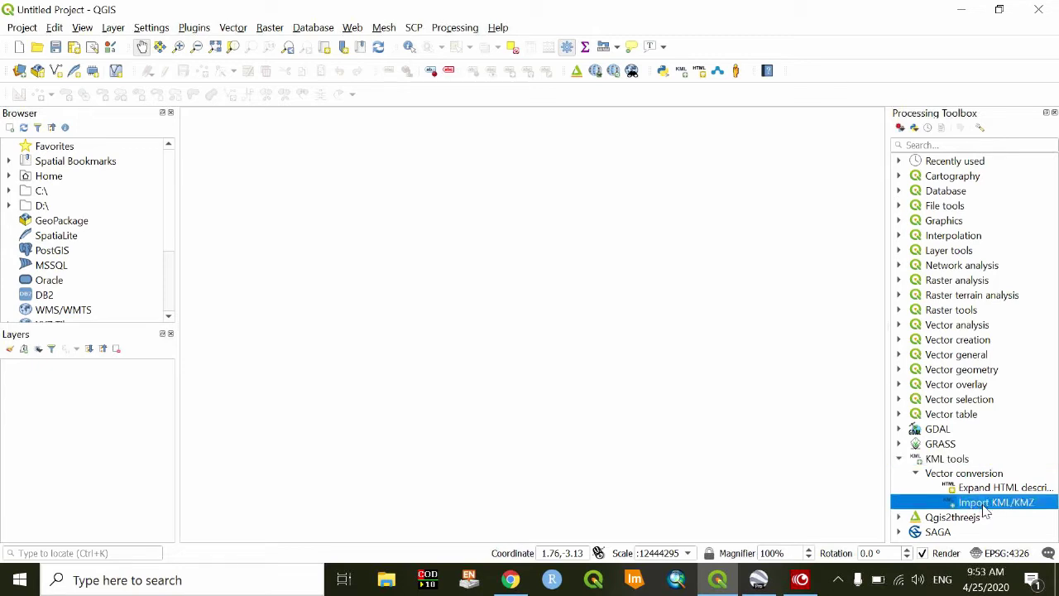
pyautogui.doubleClick(985, 504)
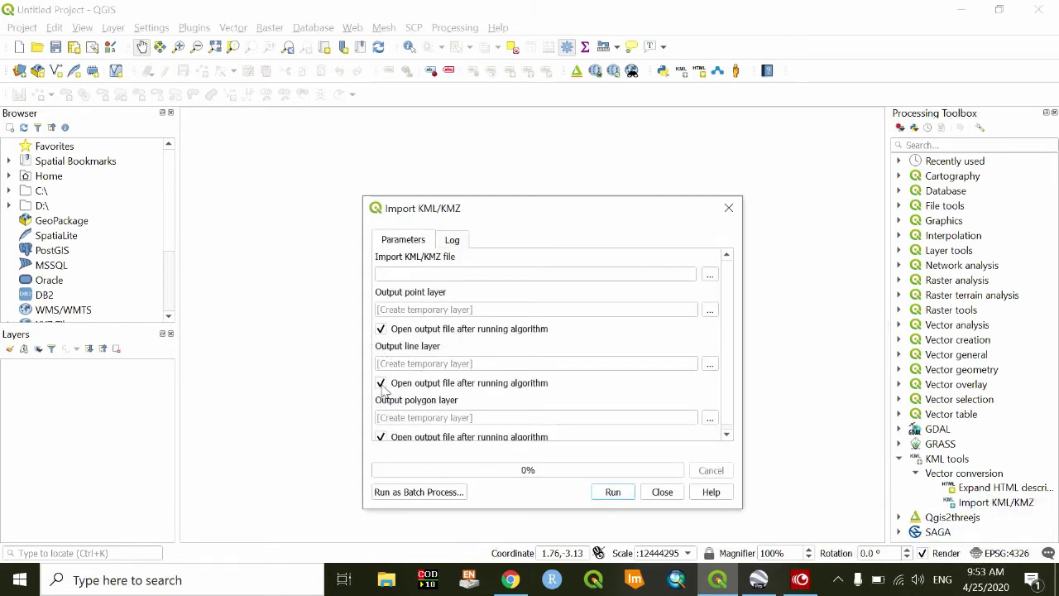
# - Choose Mersa.kml from the Workspace folder on drive D as the file to import
pyautogui.click(710, 277)
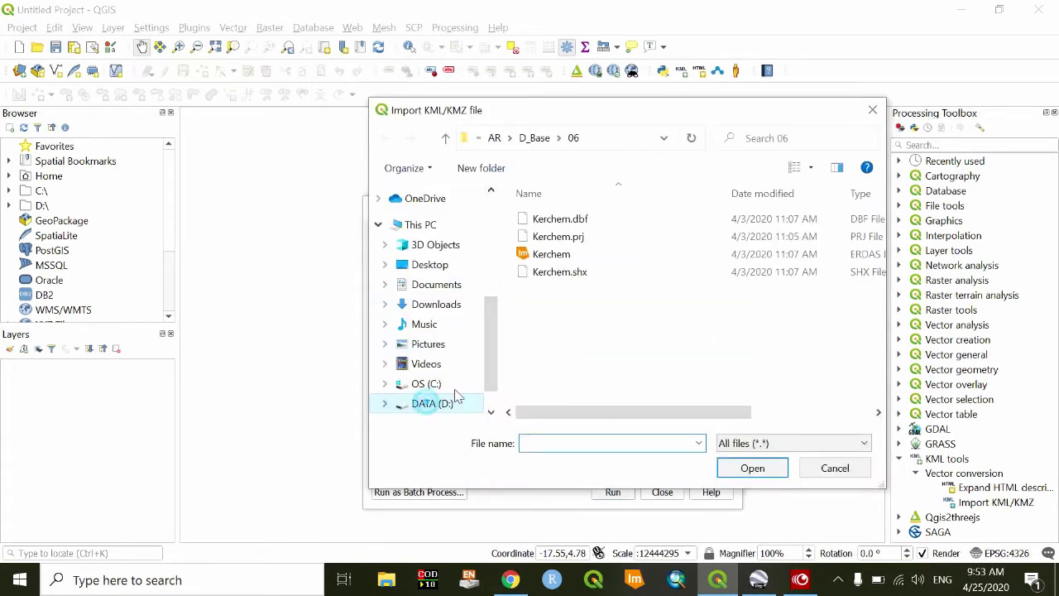
pyautogui.click(447, 403)
pyautogui.scroll(-1, 614, 340)
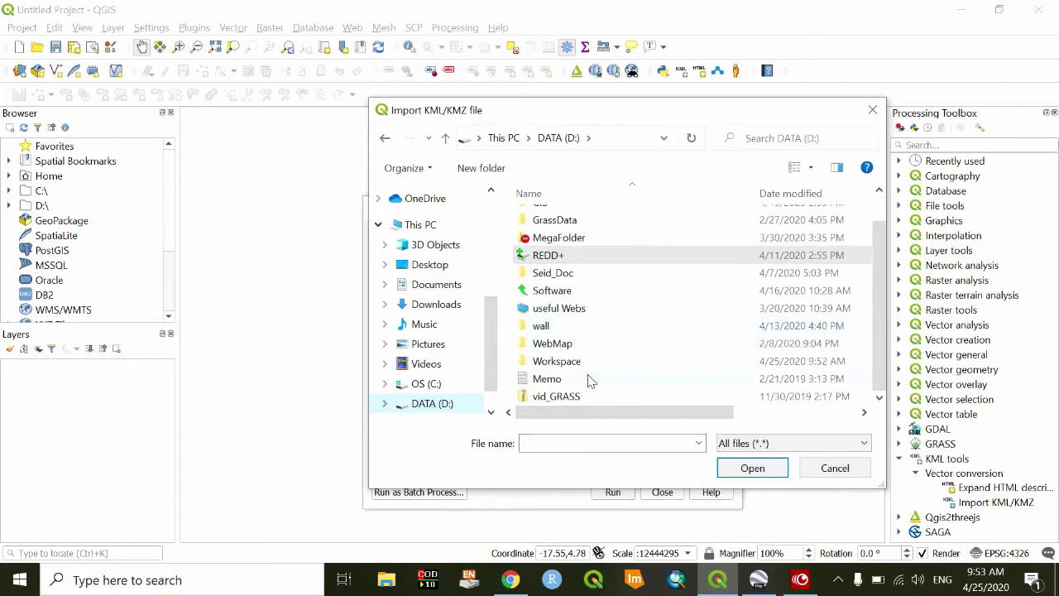
pyautogui.doubleClick(571, 363)
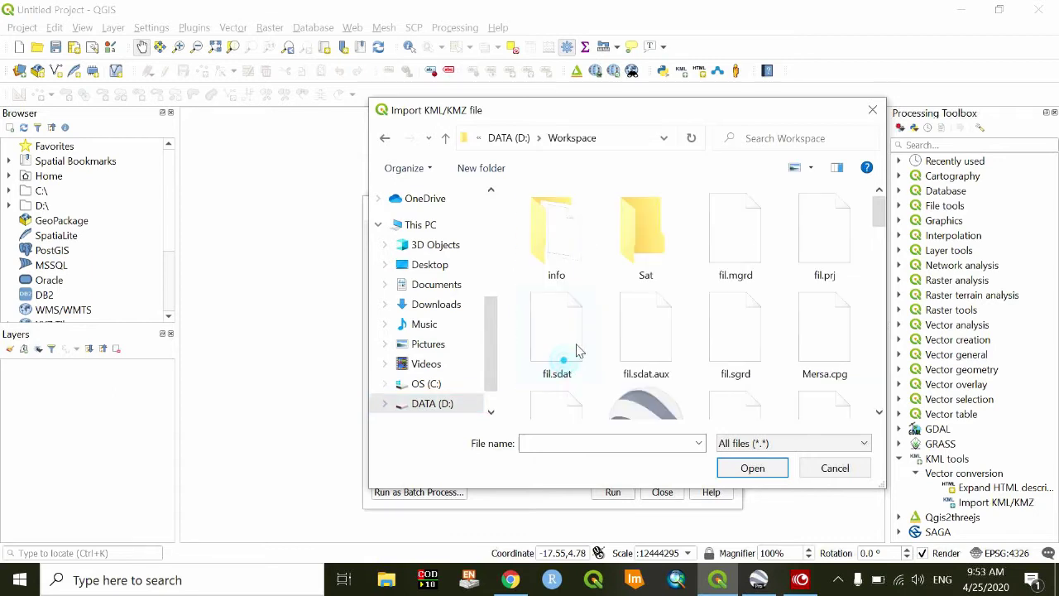
pyautogui.scroll(-2, 623, 315)
pyautogui.click(649, 286)
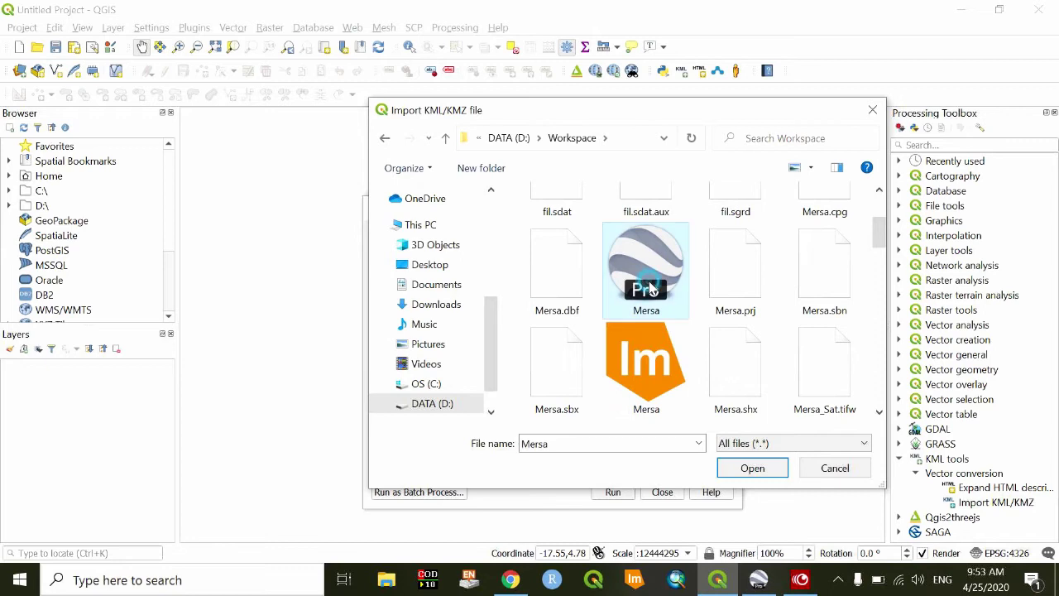
pyautogui.click(752, 469)
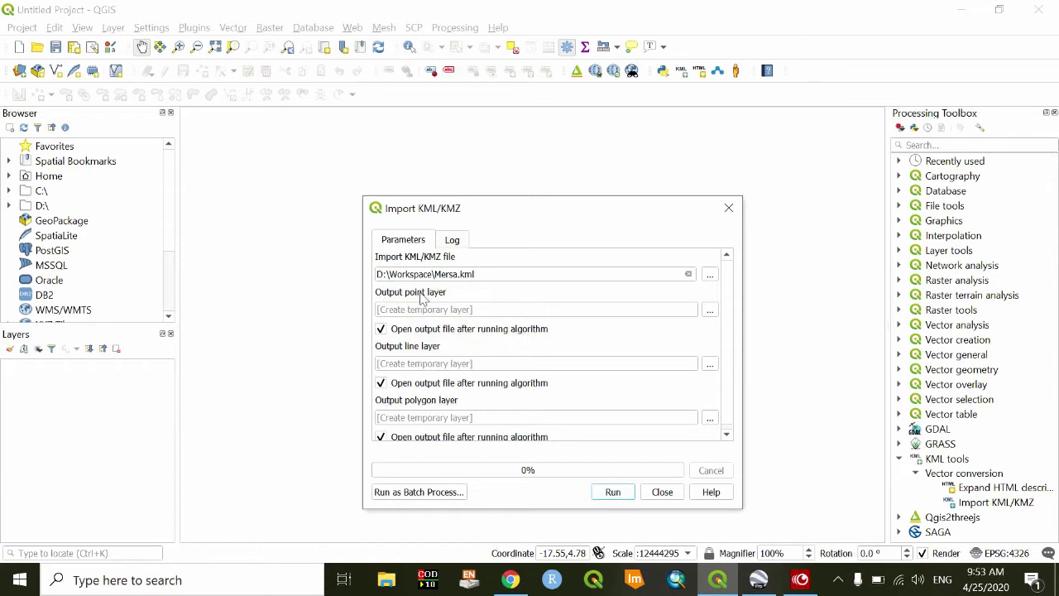
# - Set both the output point layer and the output line layer to Skip Output
pyautogui.click(710, 312)
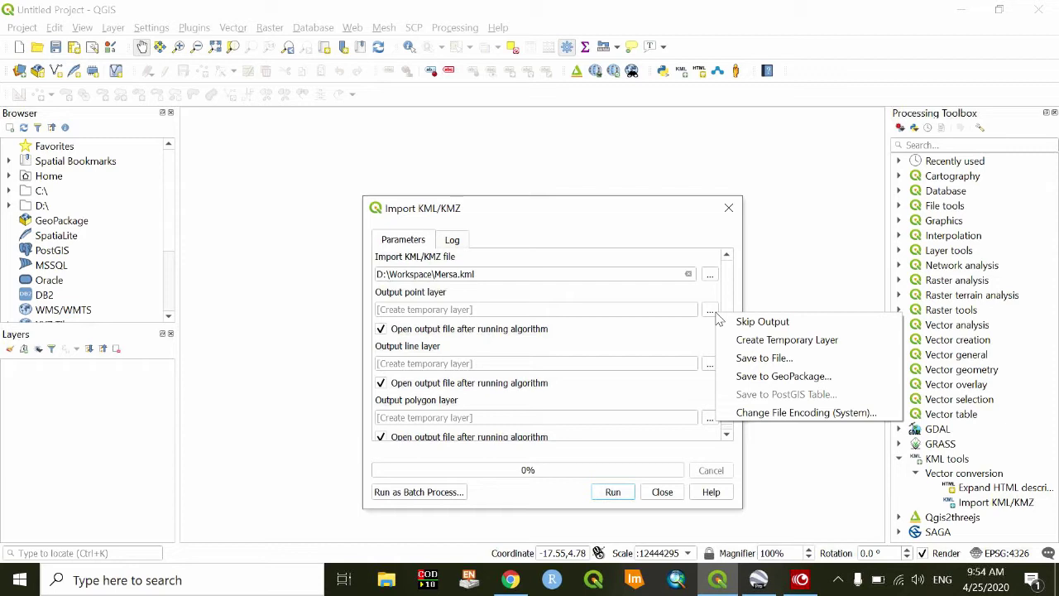
pyautogui.click(758, 327)
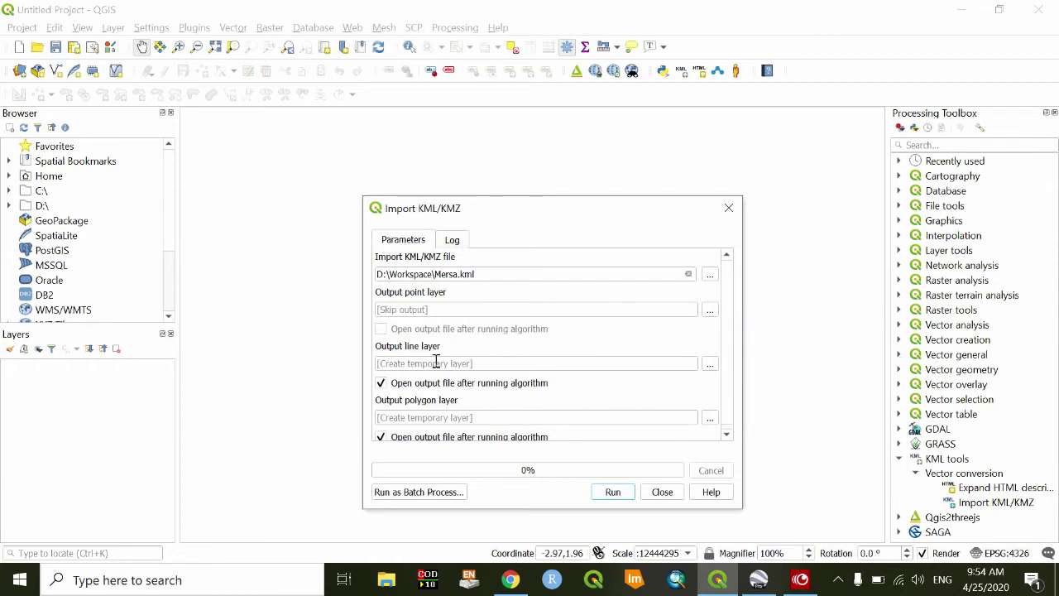
pyautogui.click(711, 368)
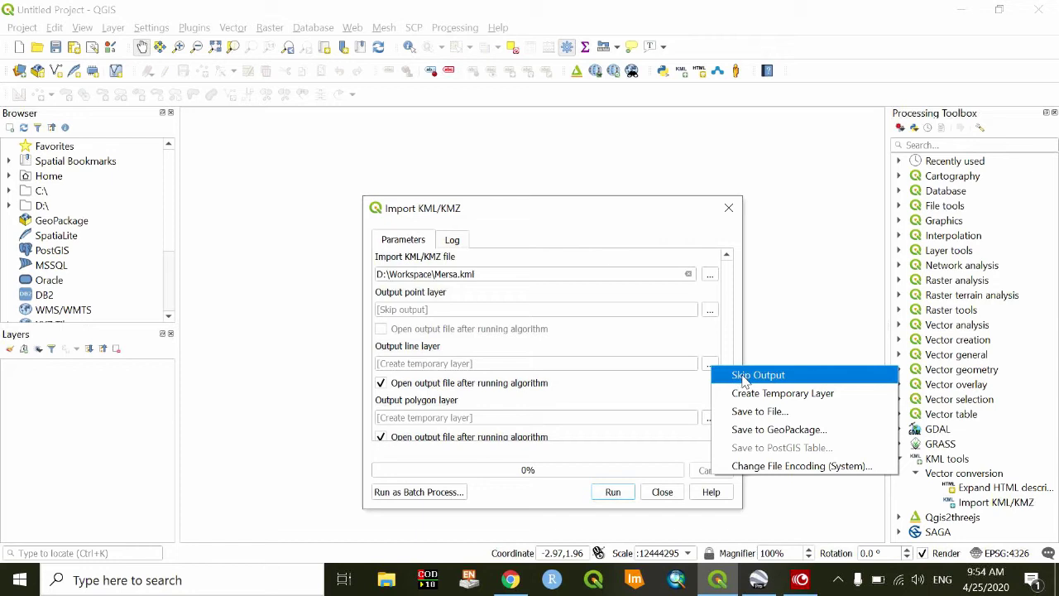
pyautogui.click(744, 379)
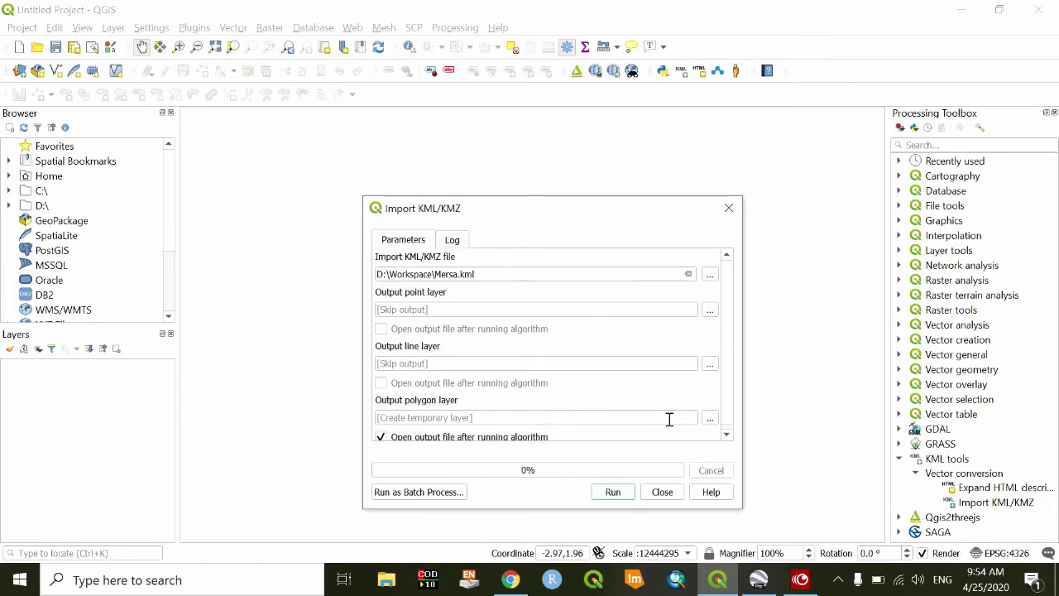
# - Set the output polygon layer to save as the SHP file MersaPolygon in the Workspace folder
pyautogui.click(710, 418)
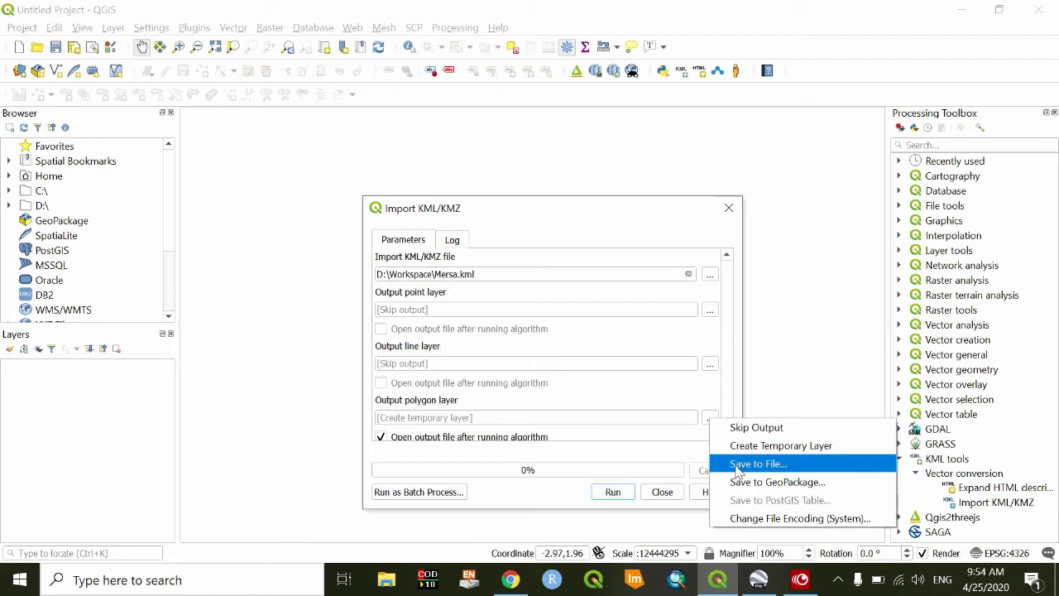
pyautogui.click(736, 465)
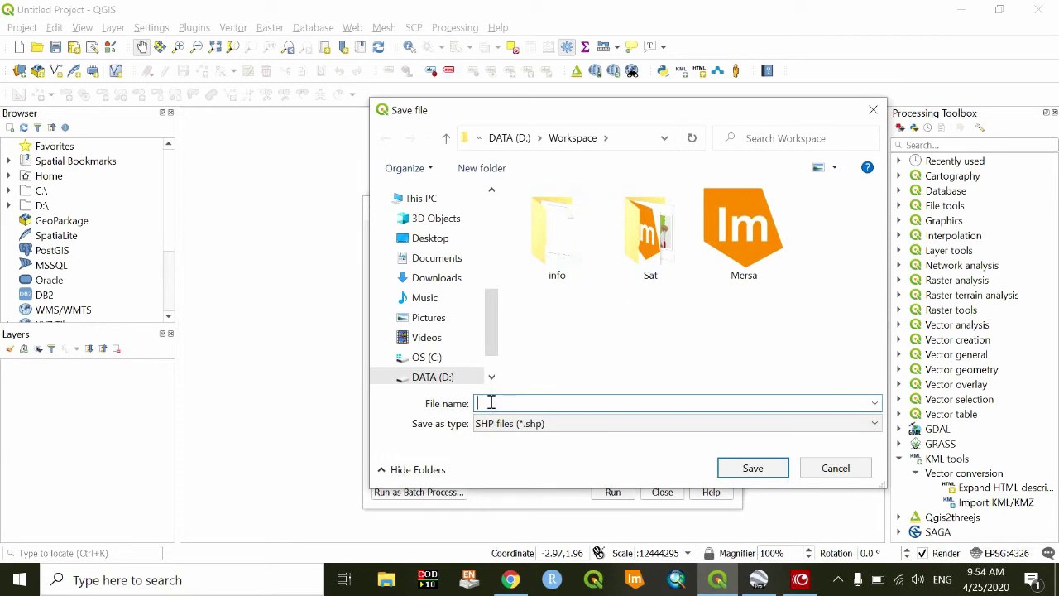
pyautogui.write('Mersa')
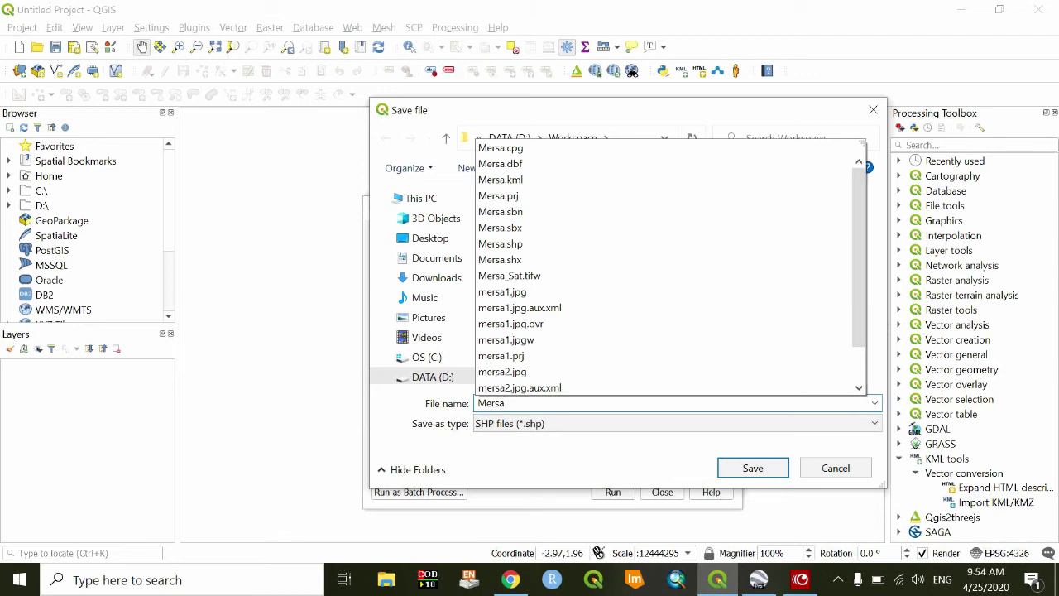
pyautogui.write('Polygon')
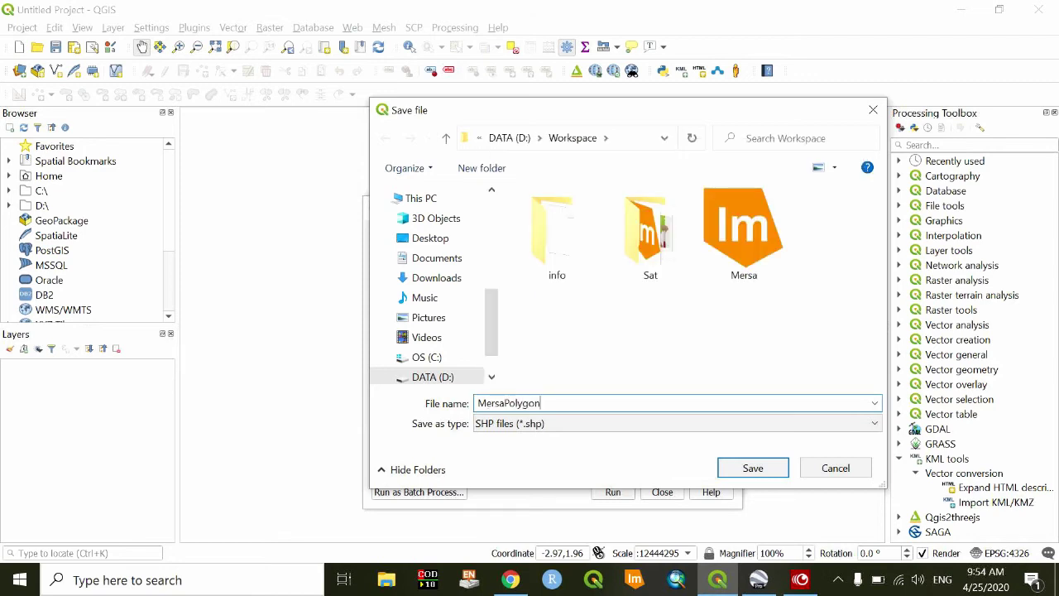
pyautogui.click(501, 424)
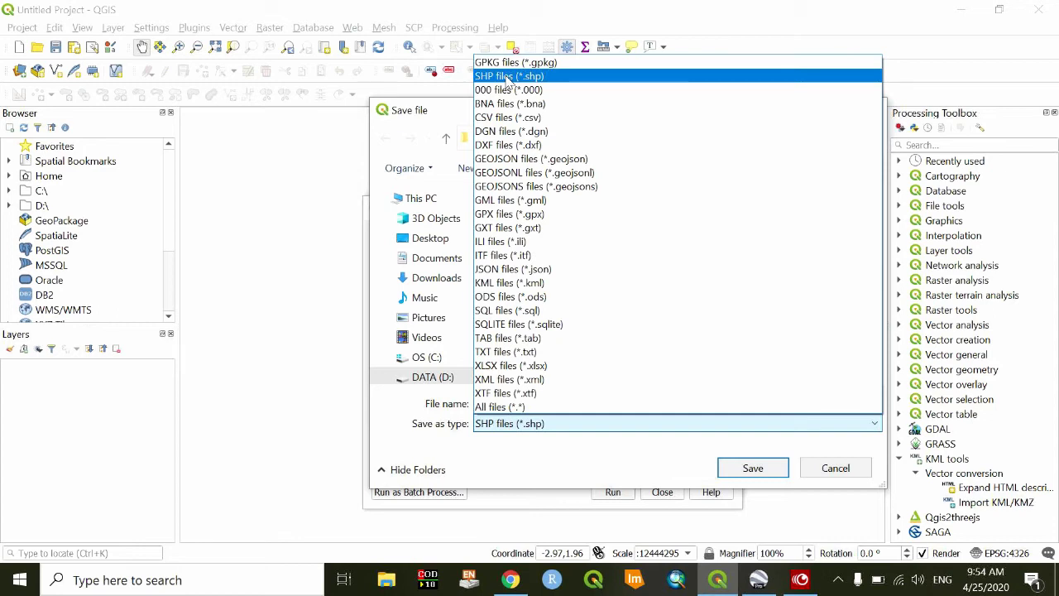
pyautogui.click(507, 78)
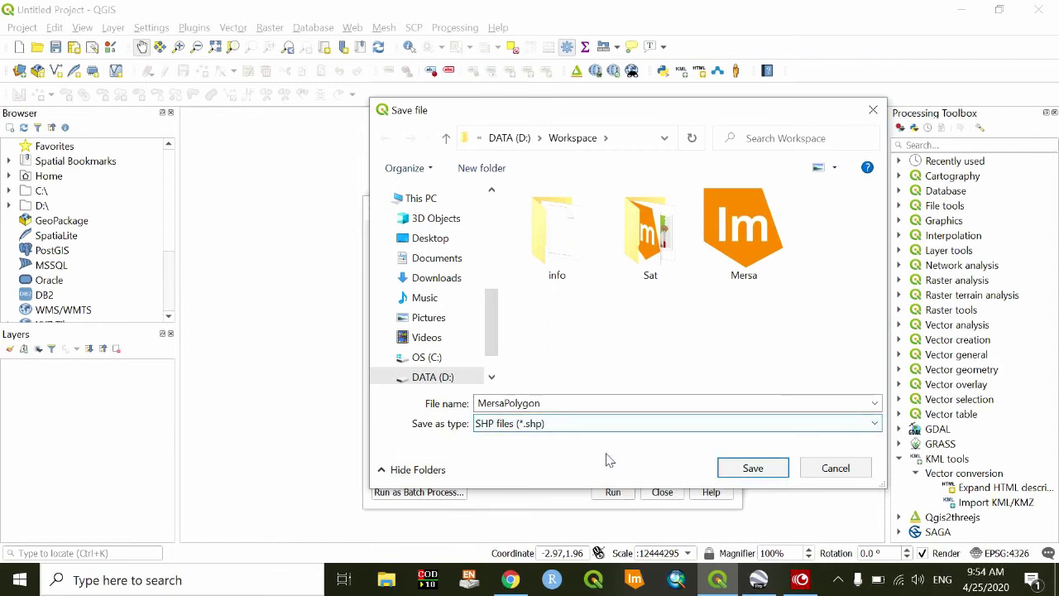
pyautogui.click(756, 470)
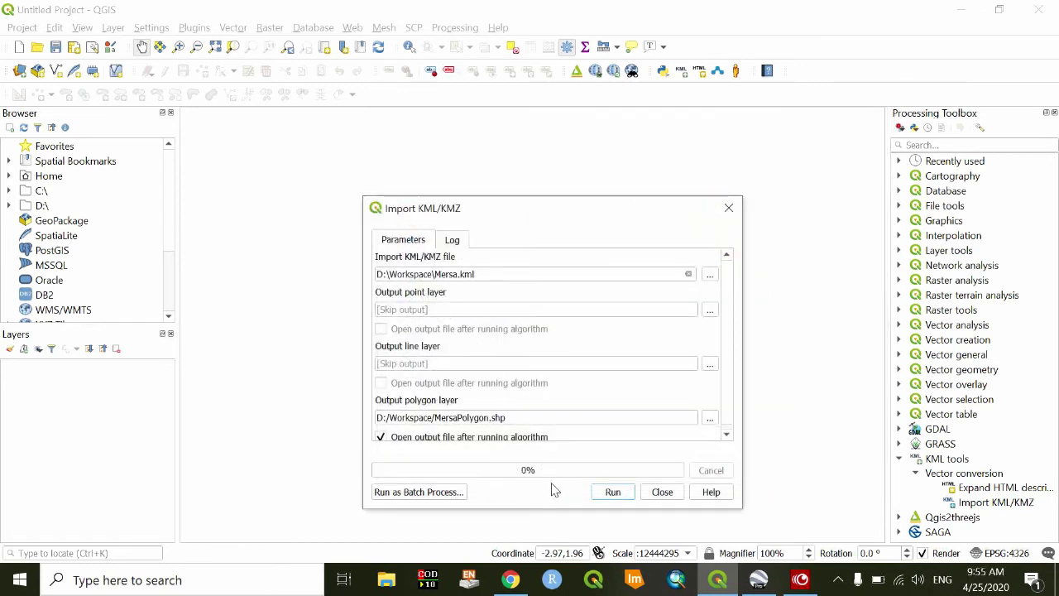
# - Run the KML import, close its dialog, and go to the MersaPolygon layer
pyautogui.click(613, 491)
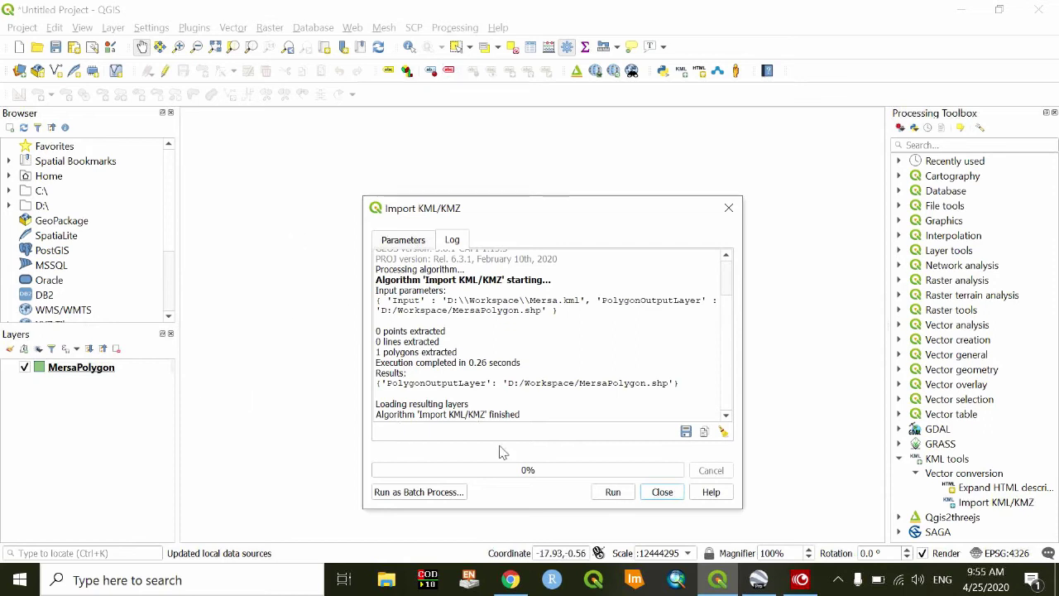
pyautogui.click(662, 491)
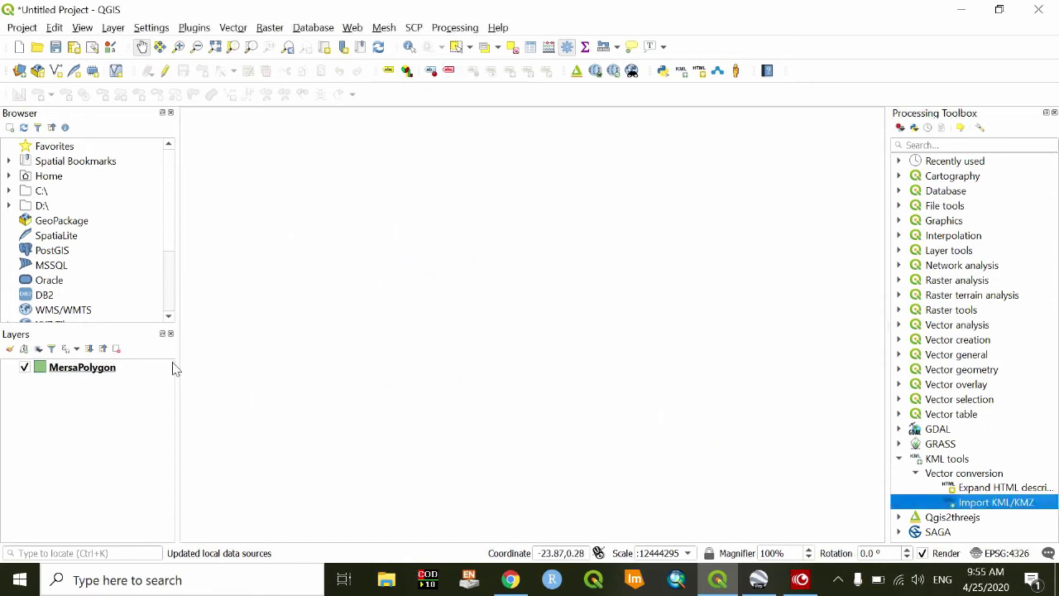
pyautogui.click(30, 370)
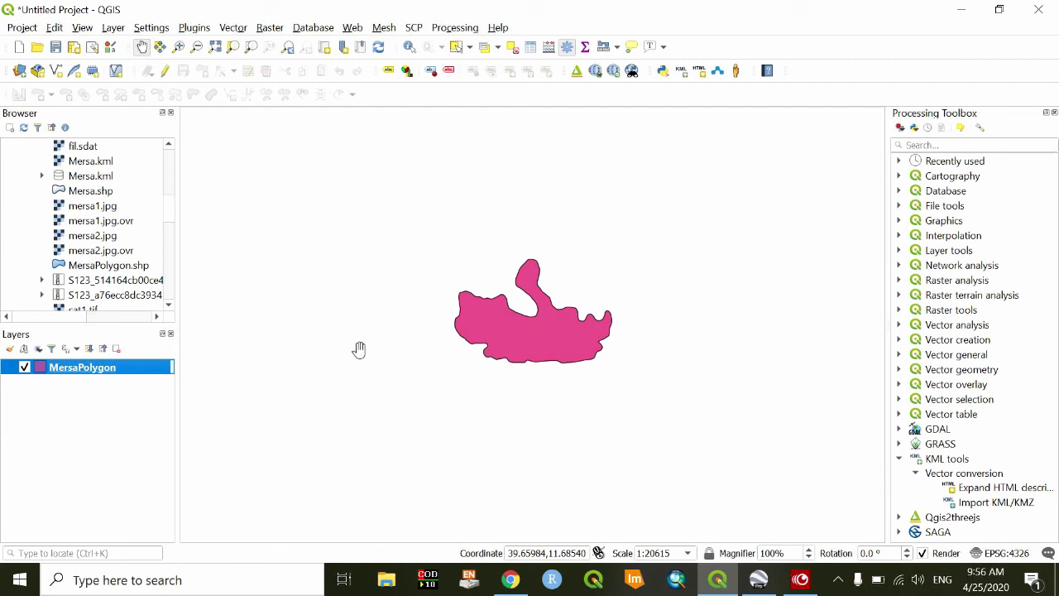
# - Open the MersaPolygon attribute table and name a new field Area in the Field Calculator
pyautogui.rightClick(116, 371)
pyautogui.click(189, 210)
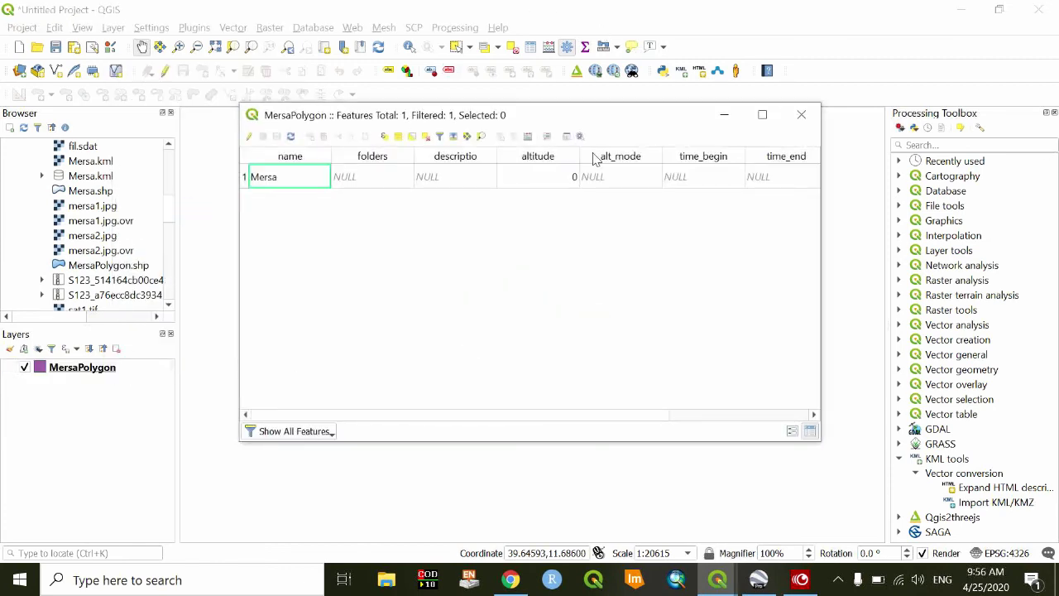
pyautogui.click(527, 136)
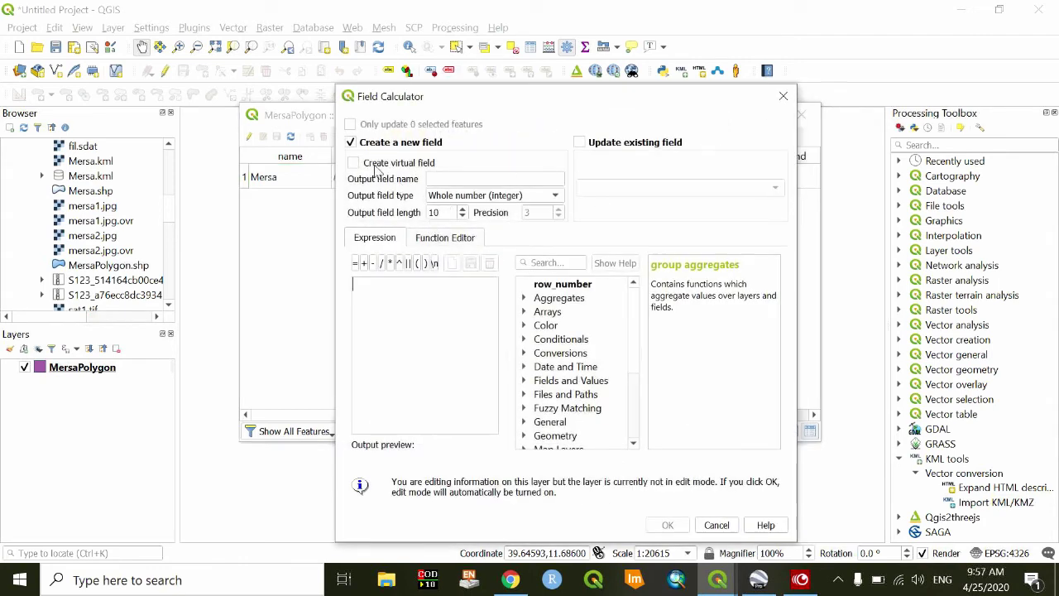
pyautogui.click(452, 177)
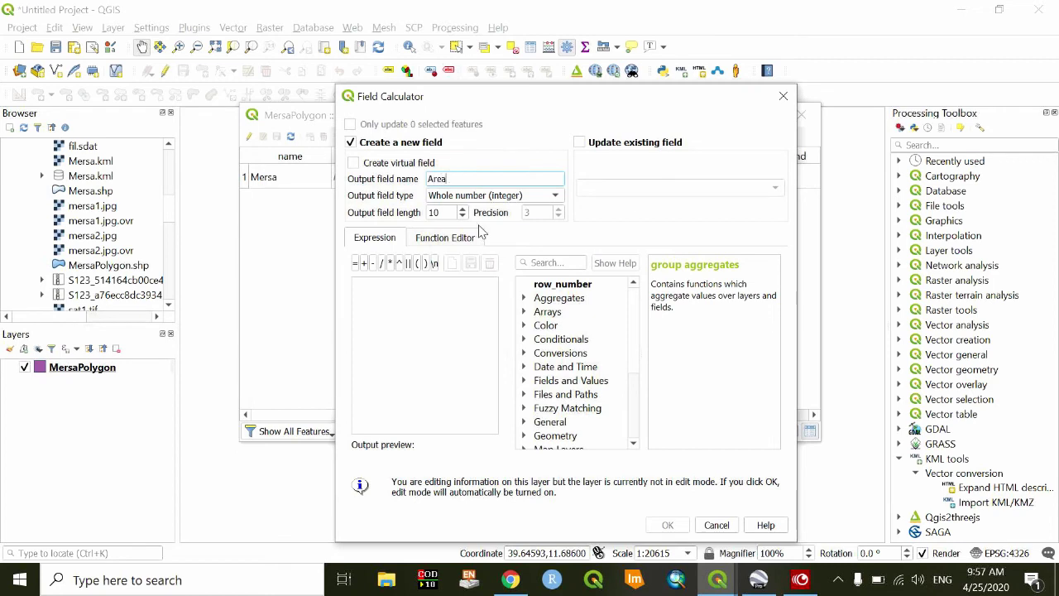
# - Build the expression $area / 10000 for the new field, using the $area geometry function
pyautogui.scroll(-1, 543, 372)
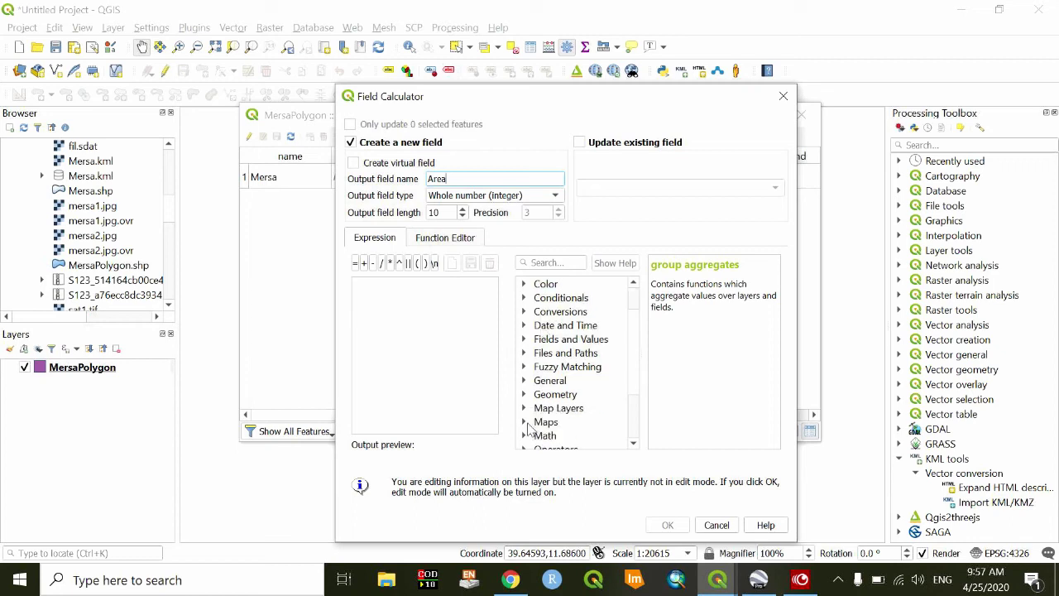
pyautogui.scroll(-1, 547, 412)
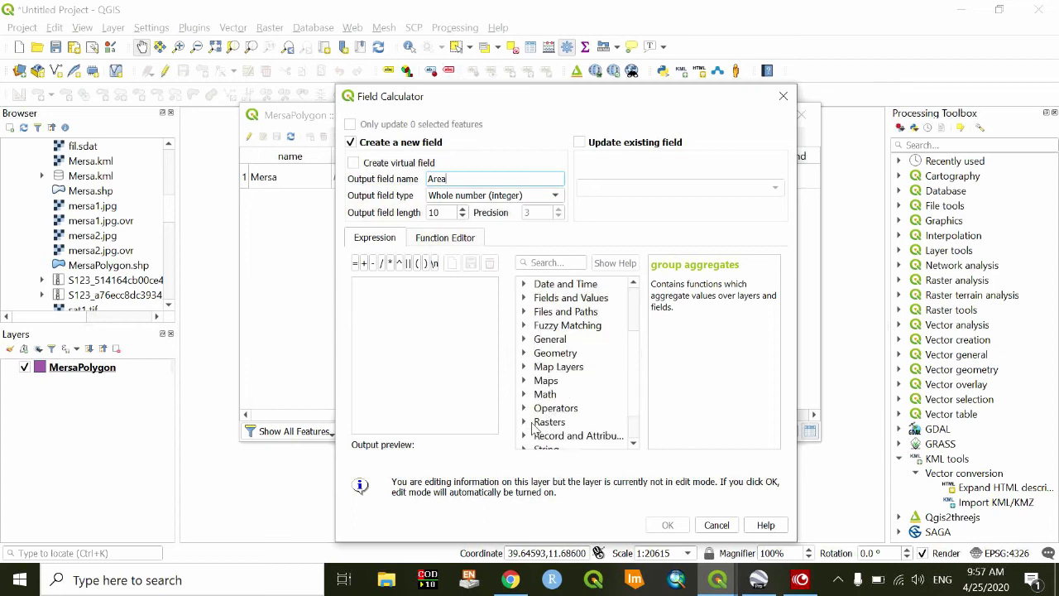
pyautogui.click(525, 353)
pyautogui.doubleClick(561, 381)
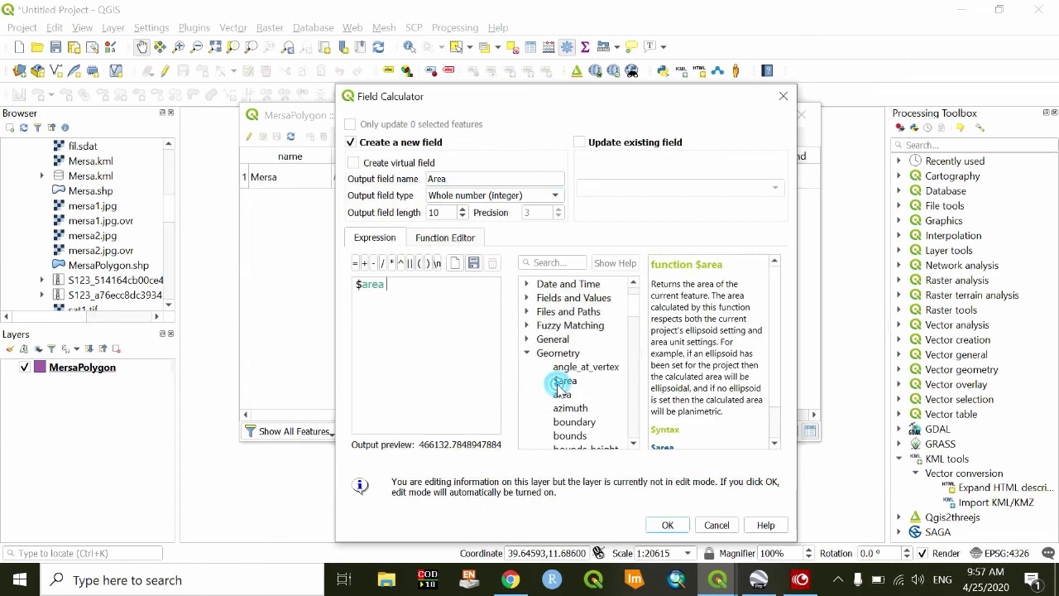
pyautogui.click(383, 270)
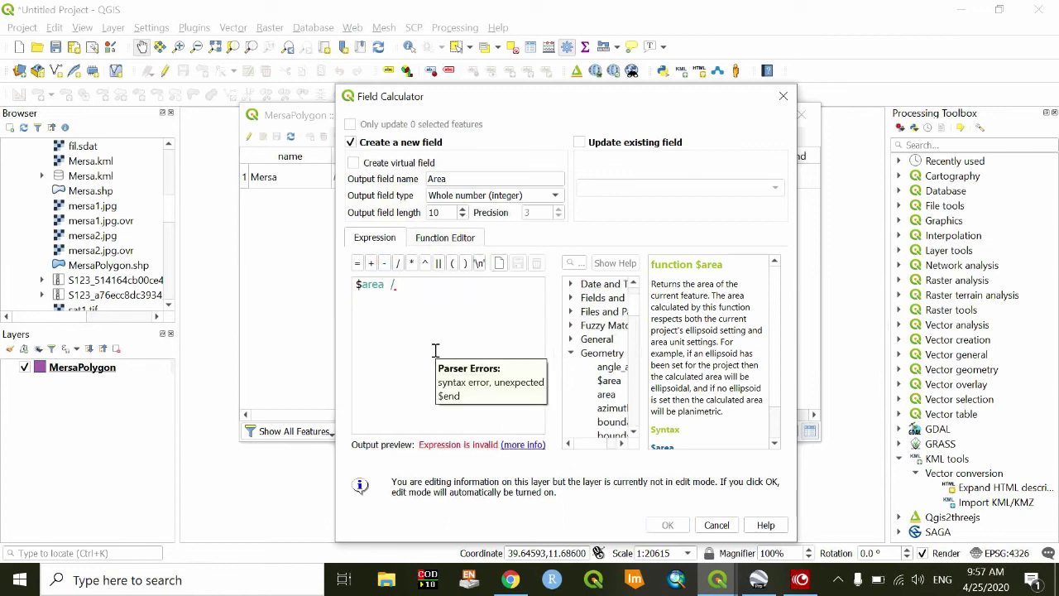
pyautogui.write('10000')
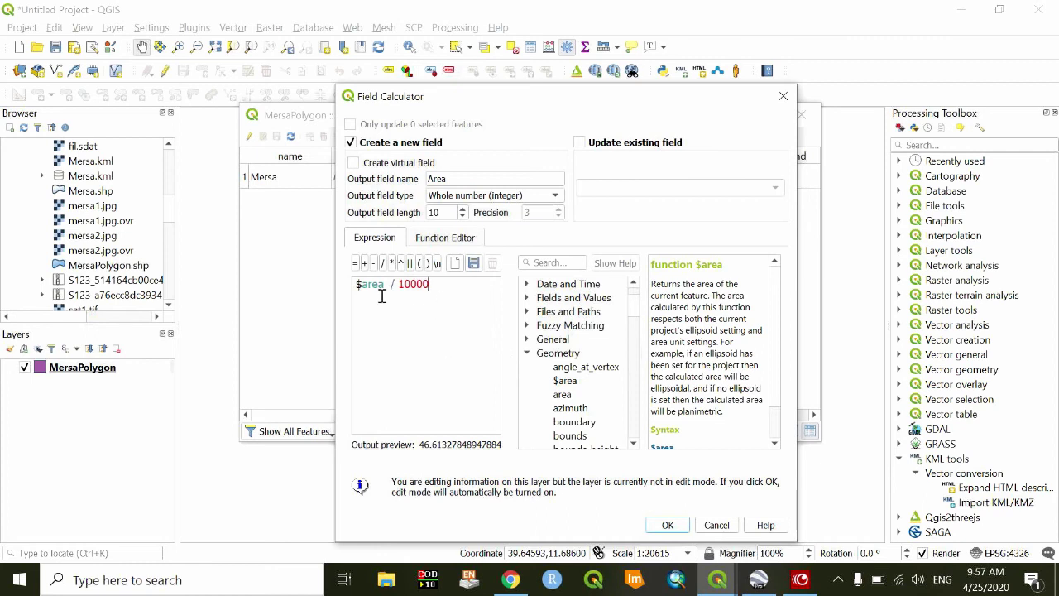
# - Apply the field calculation, check the new Area value of the Mersa record, and close the attribute table
pyautogui.click(667, 524)
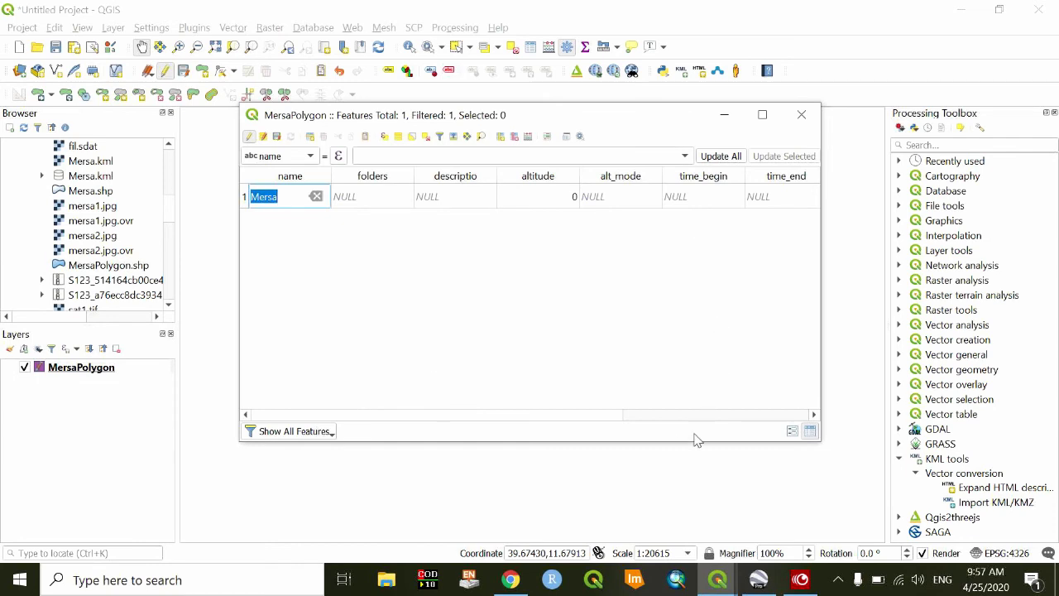
pyautogui.moveTo(592, 416); pyautogui.dragTo(810, 417)
pyautogui.doubleClick(809, 198)
pyautogui.click(755, 264)
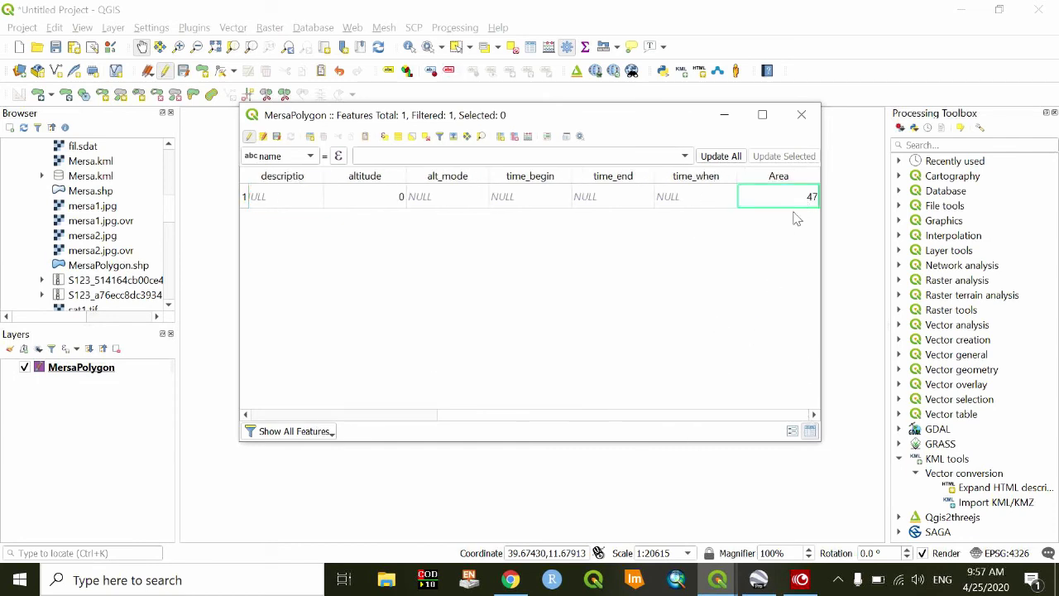
pyautogui.click(802, 113)
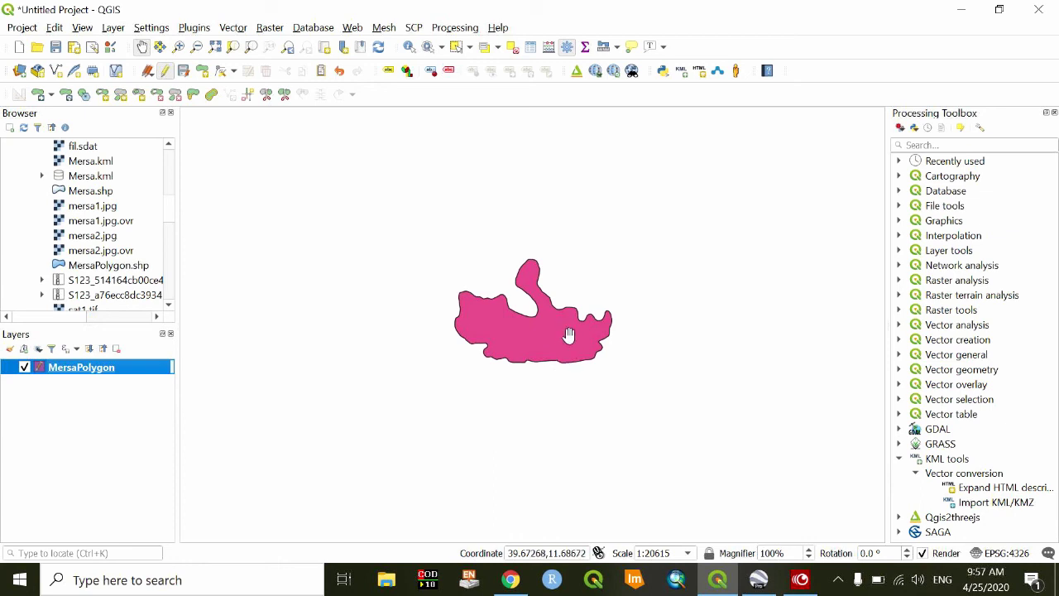
pyautogui.moveTo(548, 336); pyautogui.dragTo(556, 307)
pyautogui.scroll(1, 556, 307)
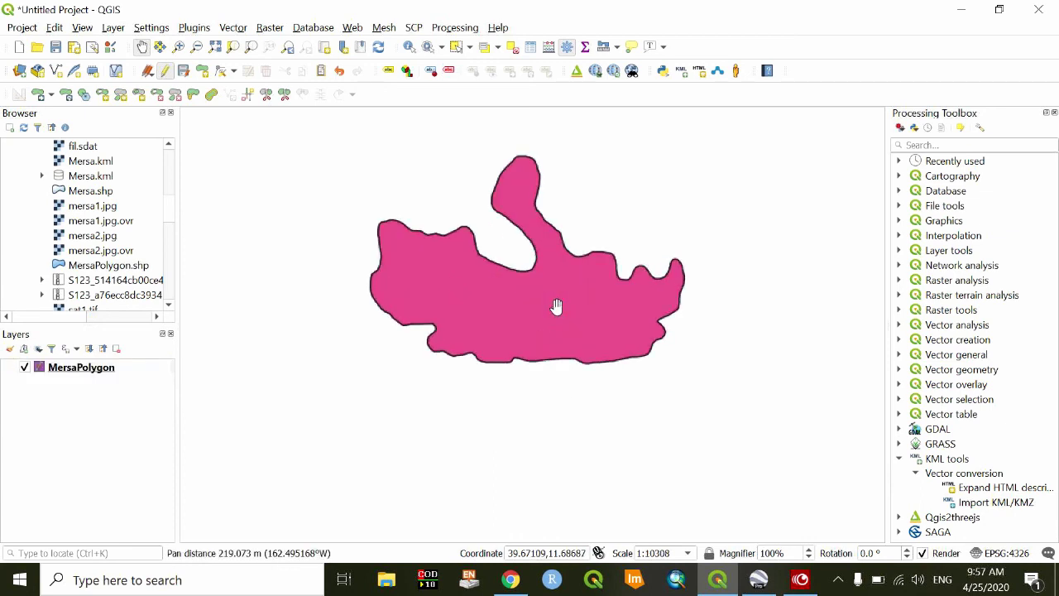
pyautogui.moveTo(525, 243); pyautogui.dragTo(534, 265)
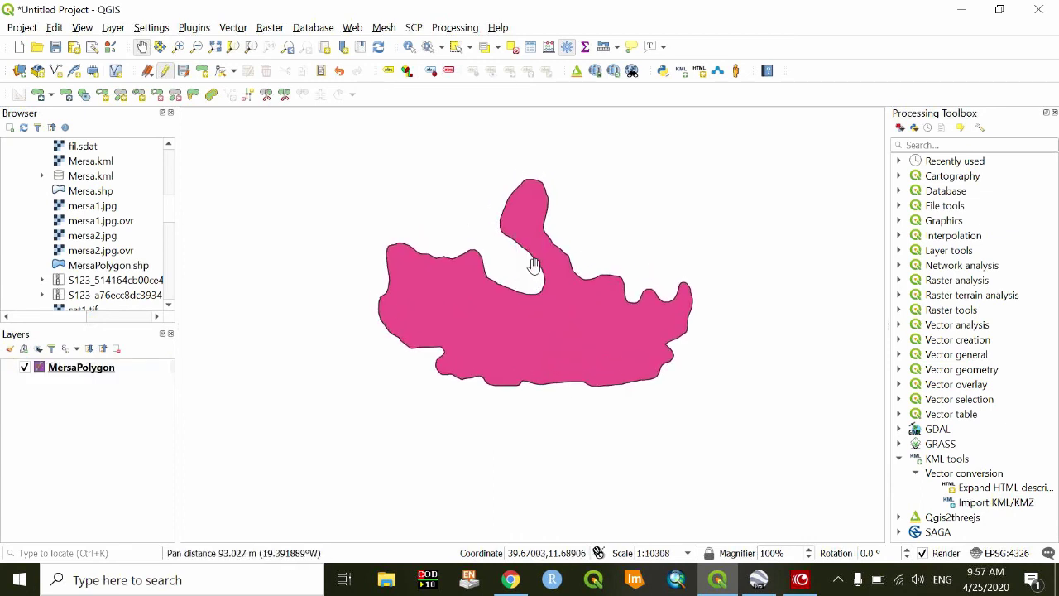
pyautogui.click(800, 580)
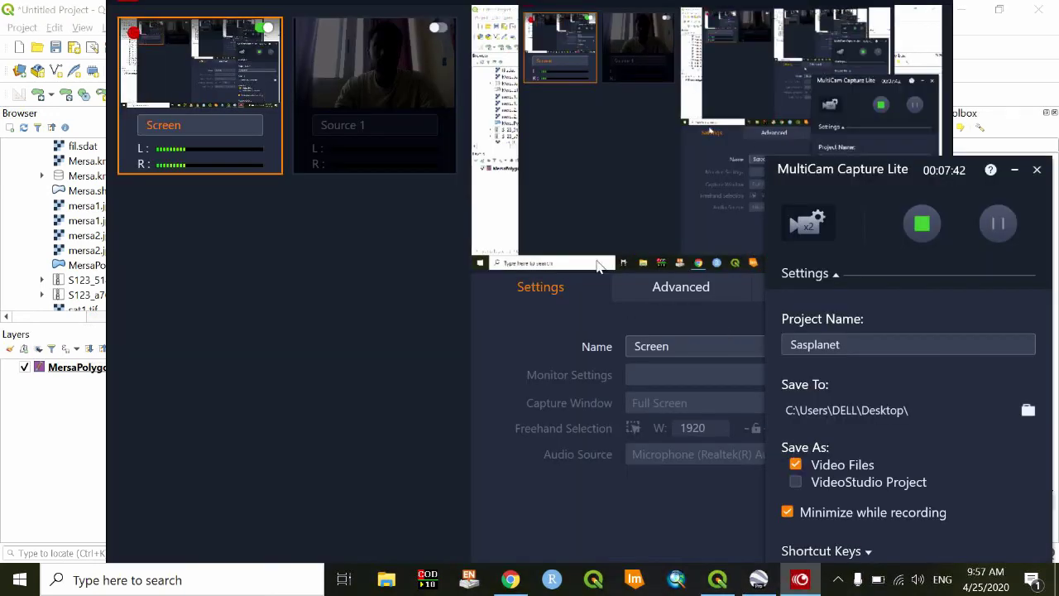